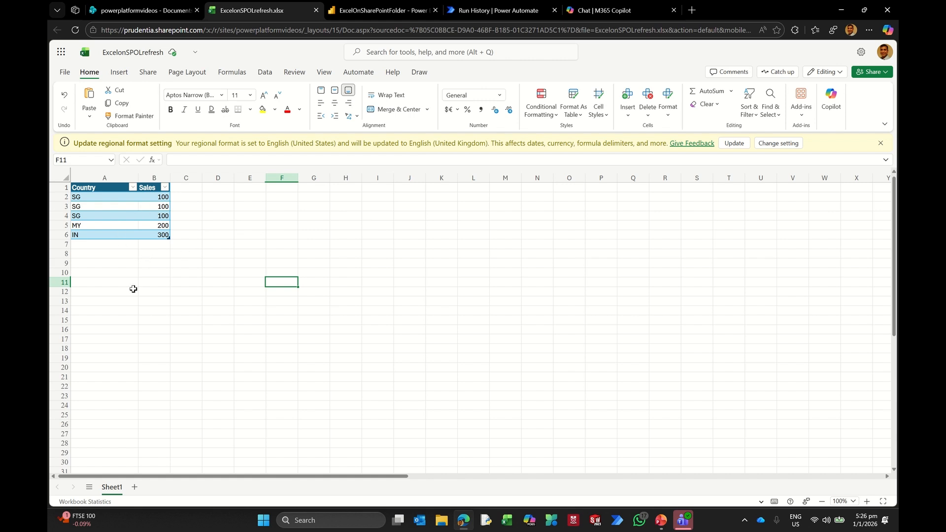
Review the ExcelOnSharePointFolder report in Power BI and its source file ExcelonSPOLrefresh.xlsx in the SharePoint document library
left_click(376, 5)
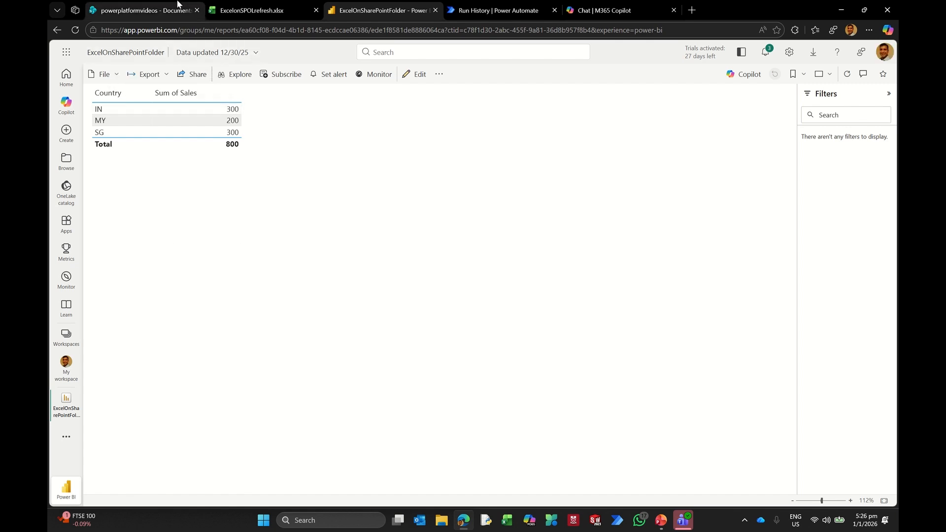
left_click(159, 11)
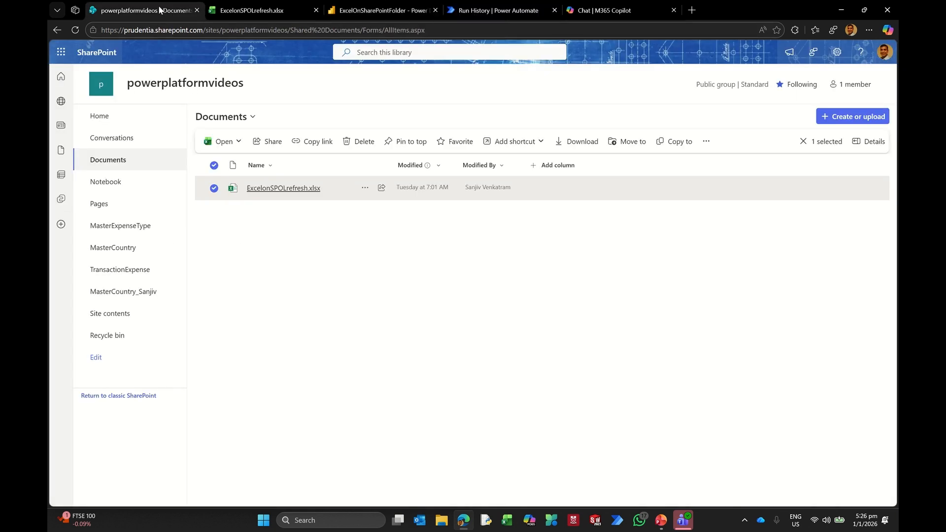
left_click(250, 11)
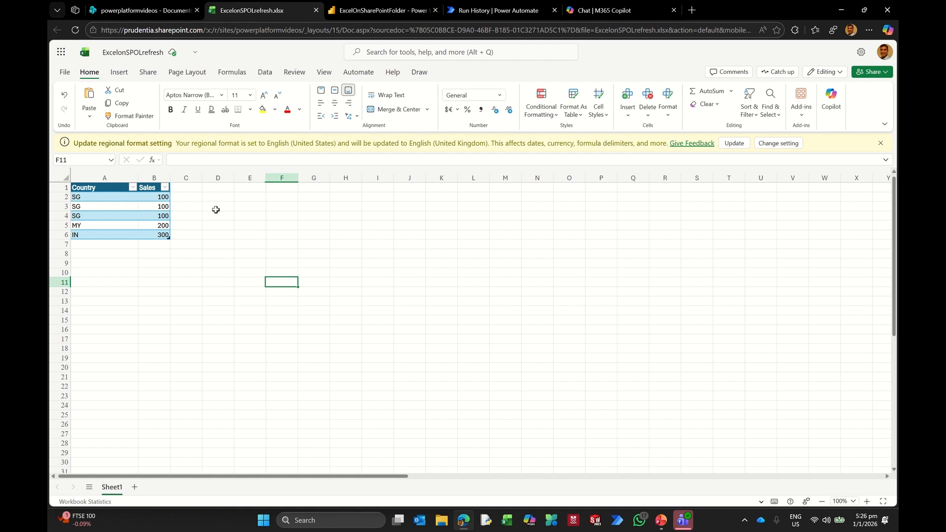
left_click(138, 7)
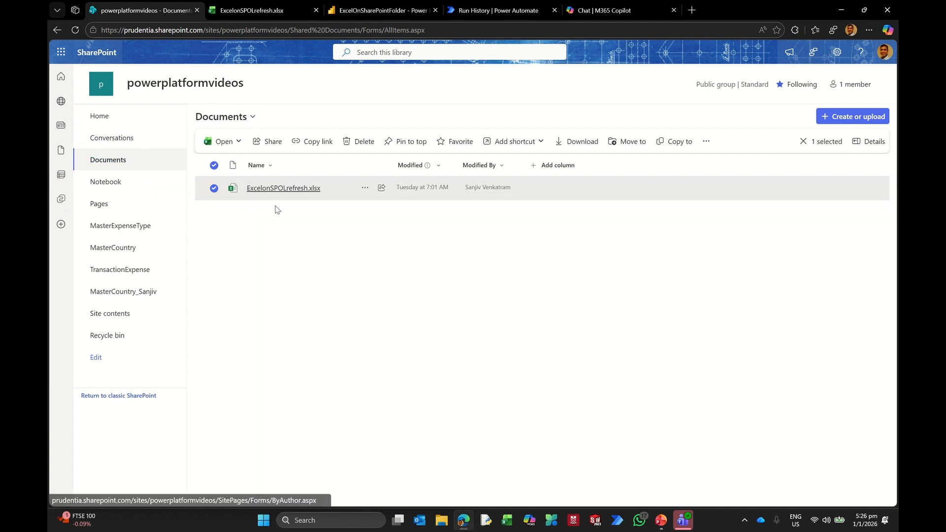
In the ExcelonSPOLrefresh workbook, add a row below the sales table's last entry with country PH and sales 500
left_click(233, 7)
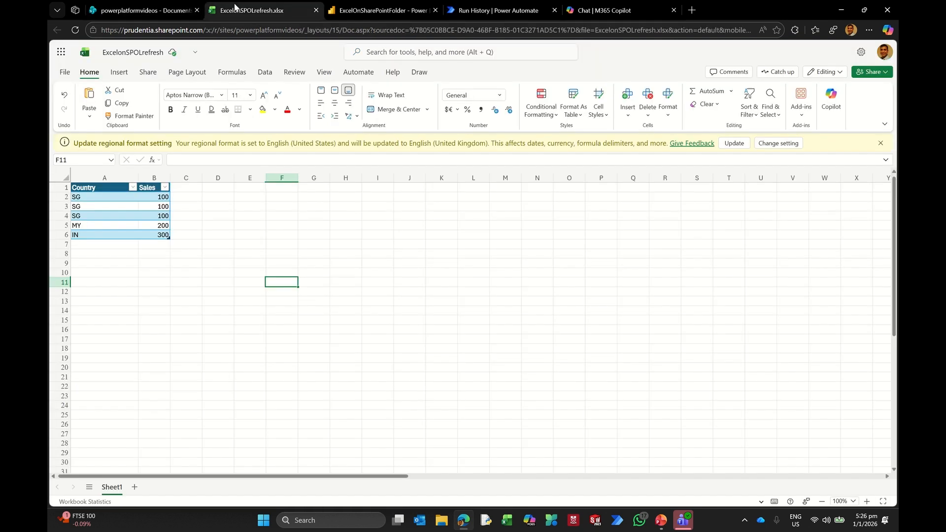
left_click(85, 245)
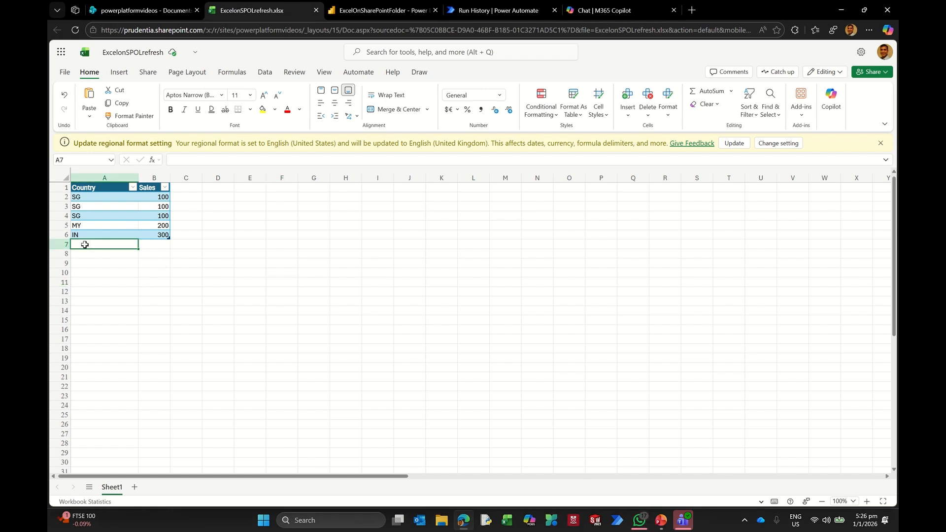
type("PH")
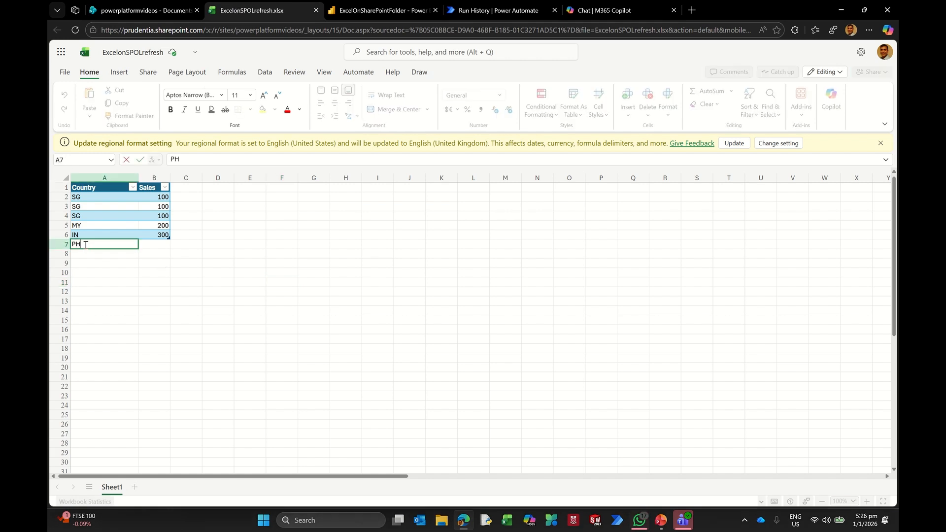
key("Return")
key("Up")
key("Right")
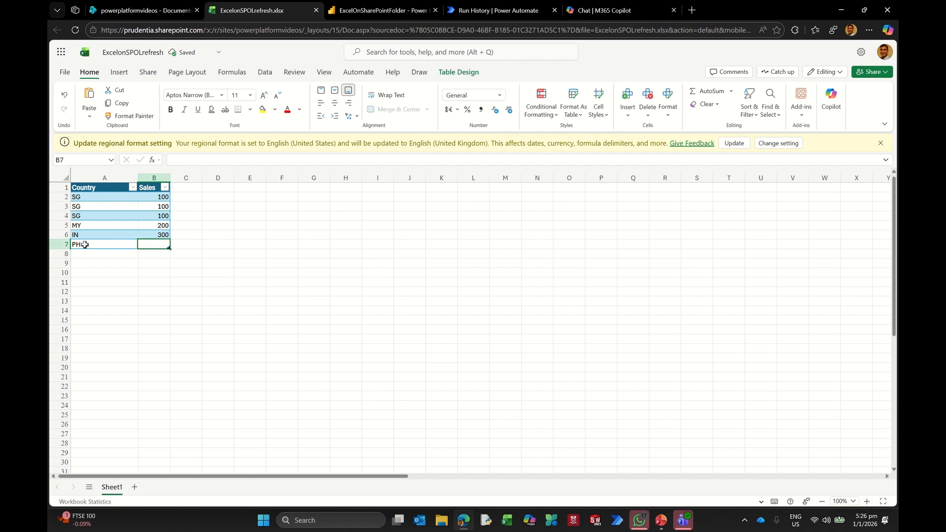
type("500")
key("Return")
Add another row to the sales table in row 8 with country PH and sales 600
key("Left")
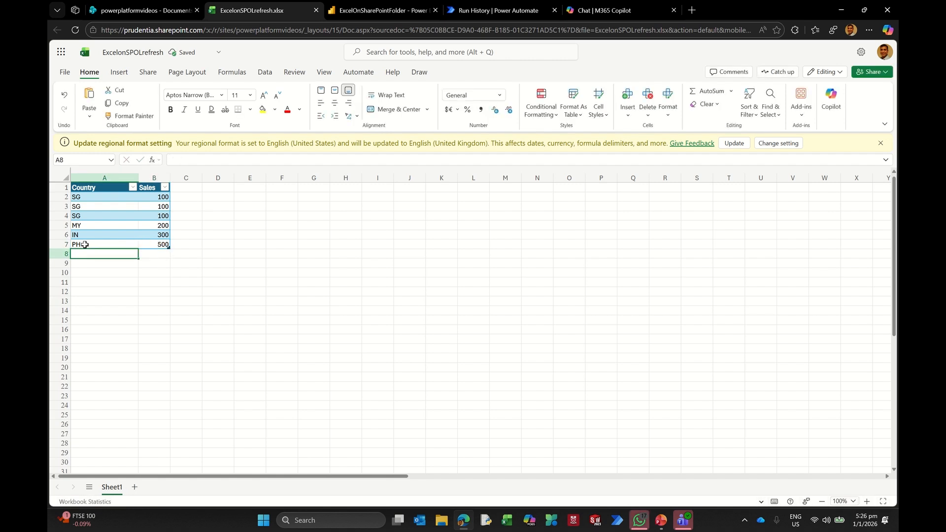
type("PJ")
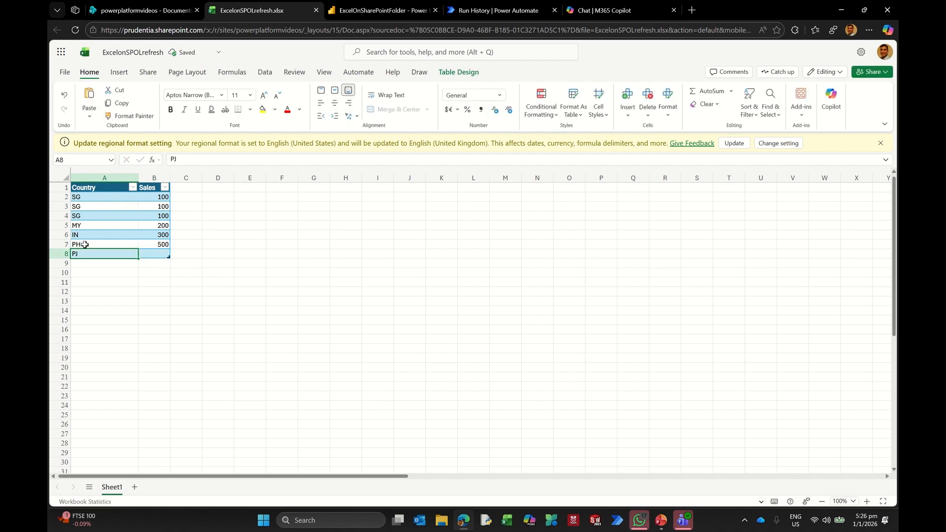
key("BackSpace")
type("H")
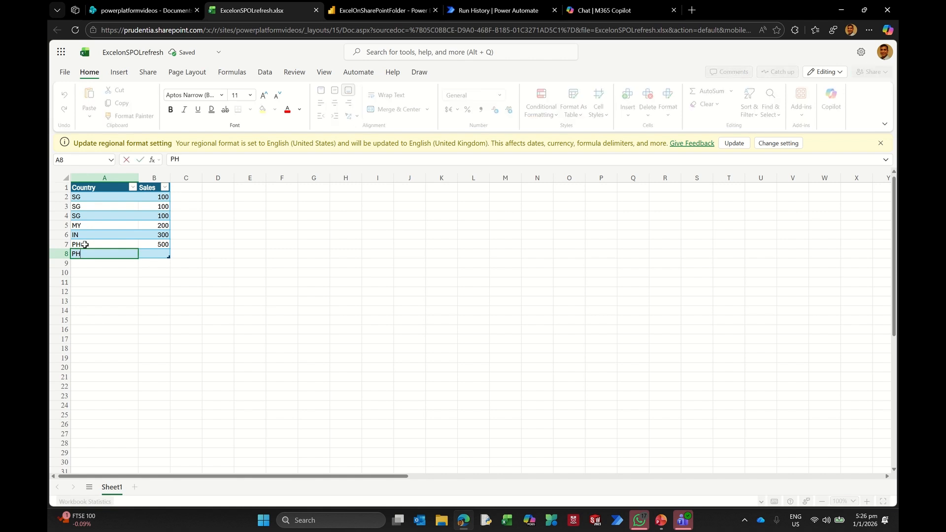
key("Tab")
type("600")
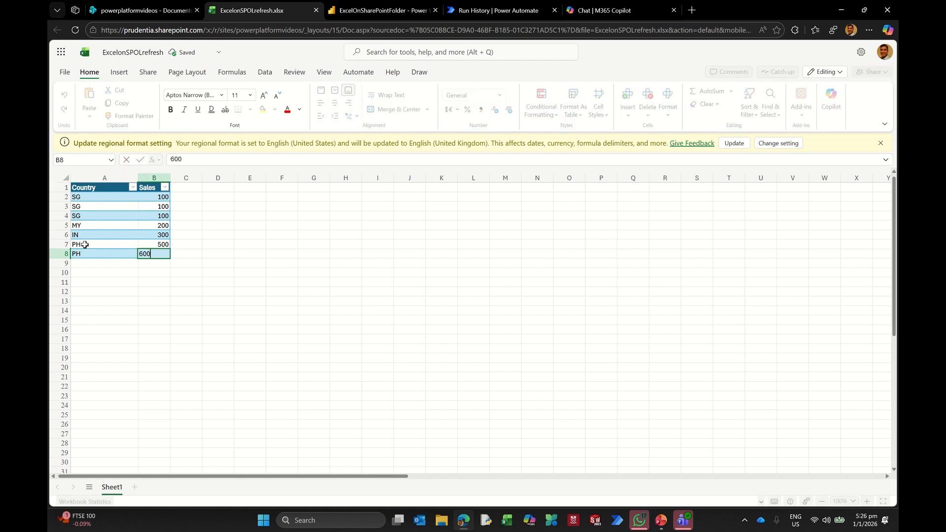
key("Return")
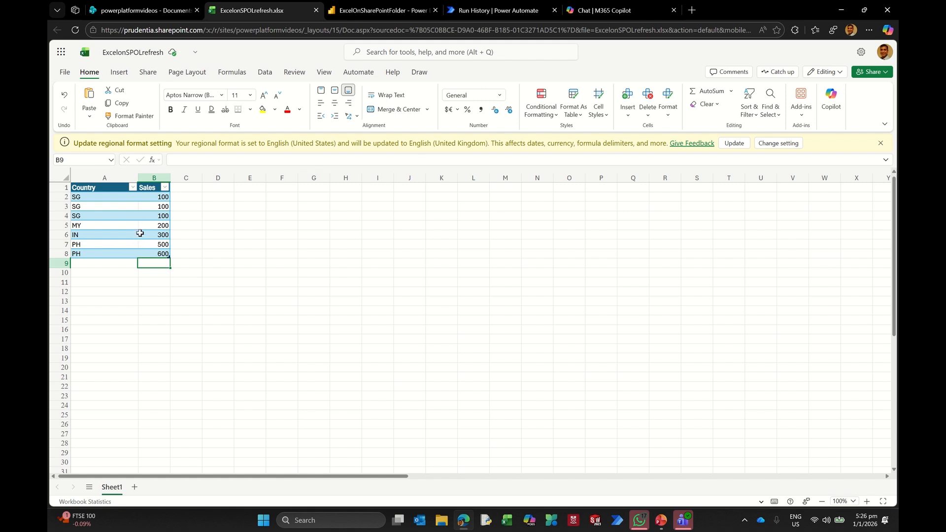
Switch to Outlook from Microsoft 365 Copilot and open today's email with the Power BI link in its own window
left_click(625, 6)
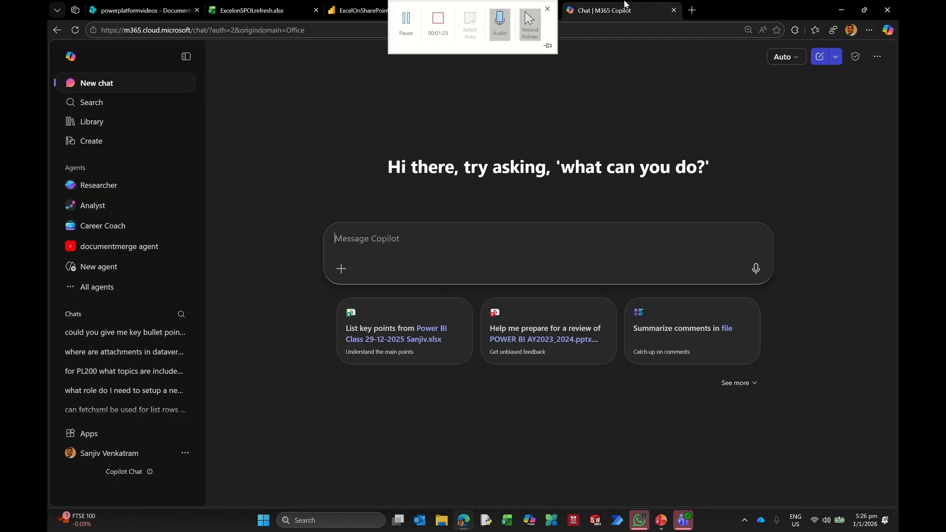
left_click(190, 435)
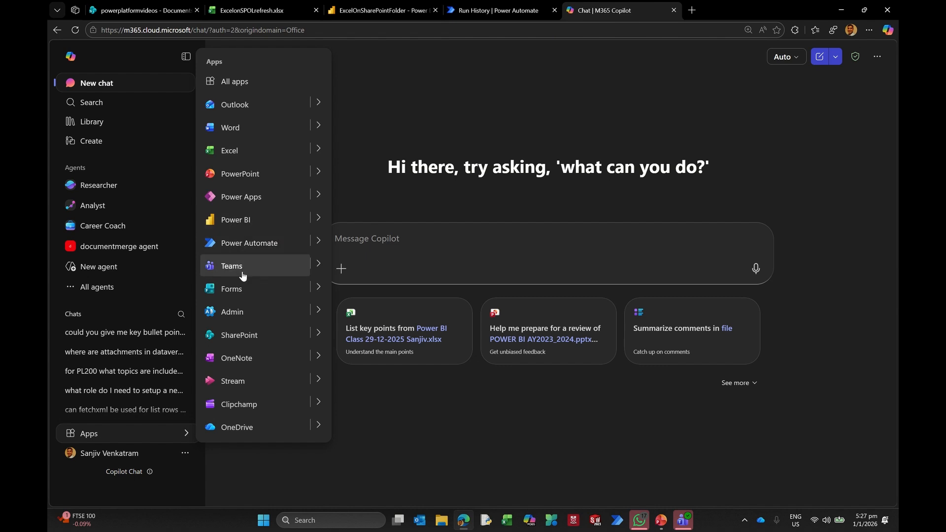
left_click(254, 110)
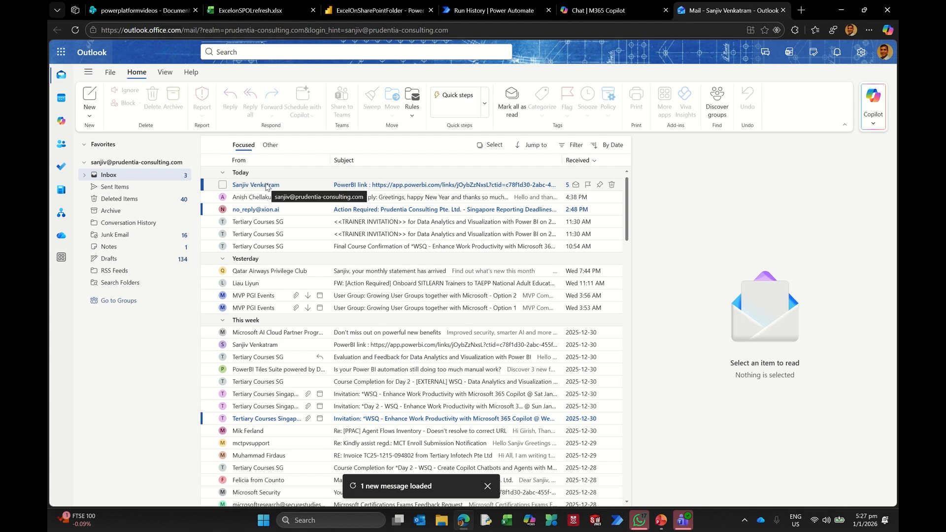
left_click(267, 186)
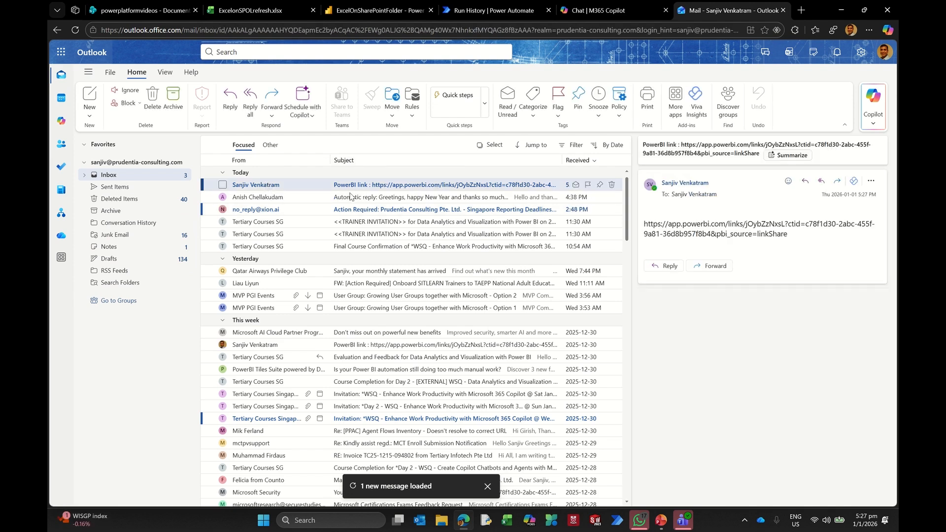
double_click(319, 190)
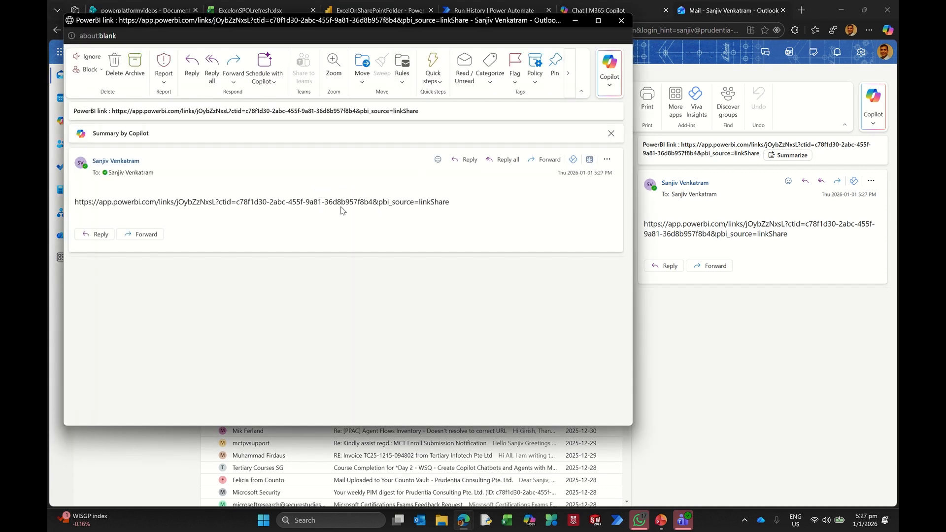
Copy the Power BI report link from the email body and open it in a new browser tab
left_click_drag(454, 207, 75, 207)
key("ctrl+c")
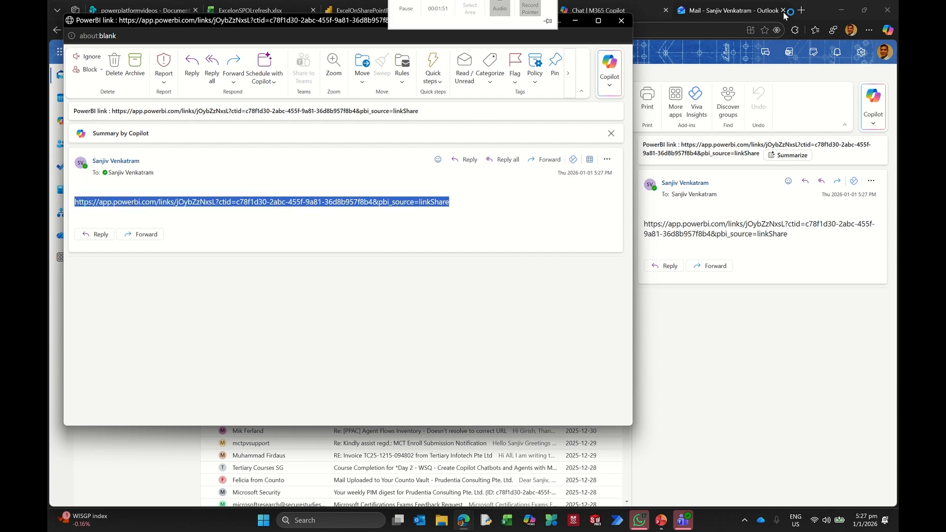
left_click(802, 10)
key("ctrl+v")
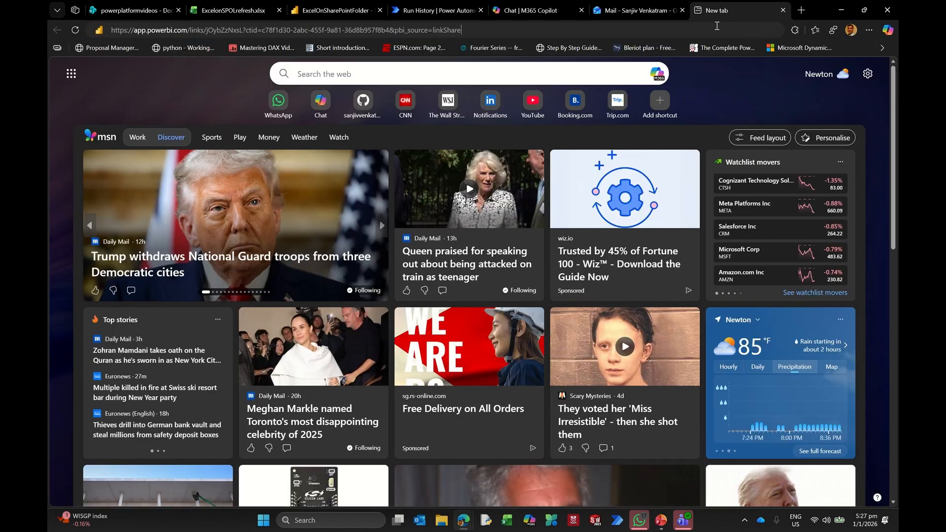
key("Return")
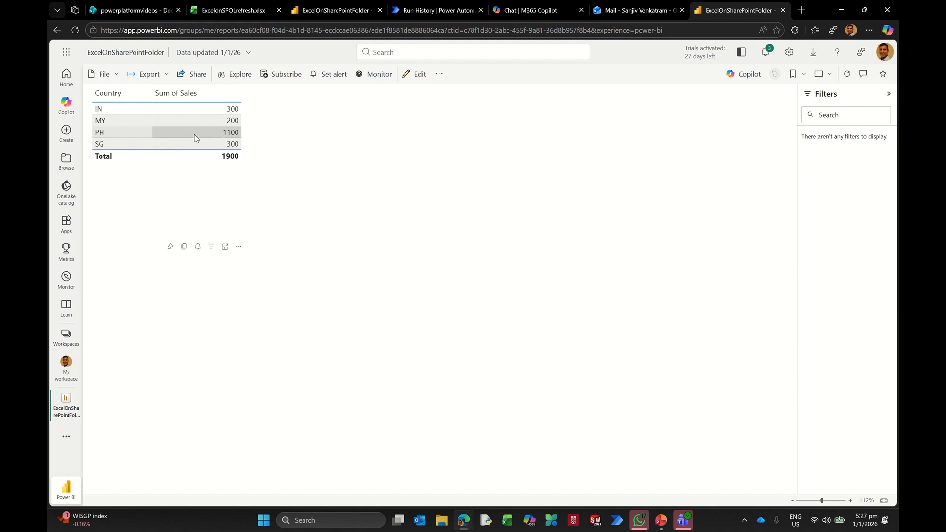
Compare the PH sales rows in the Excel workbook with the Power BI report, and return to the workbook
left_click(232, 10)
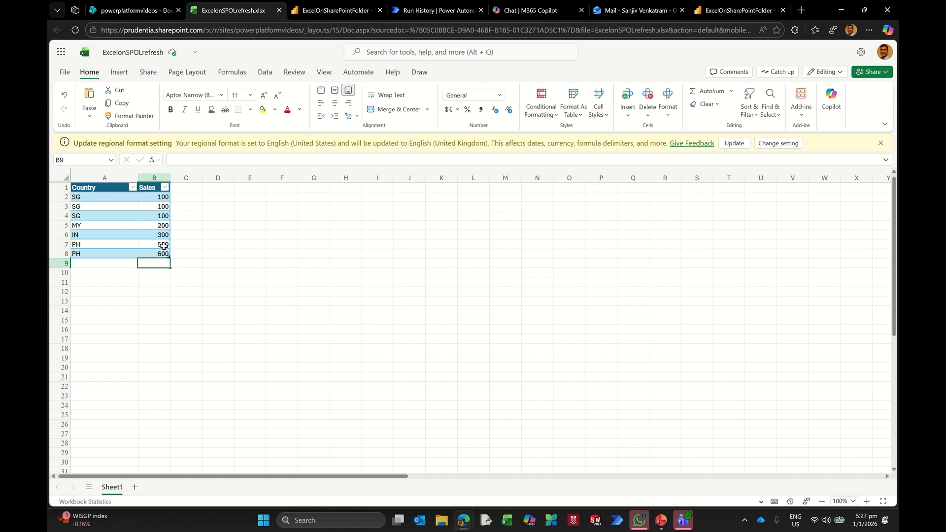
left_click(739, 10)
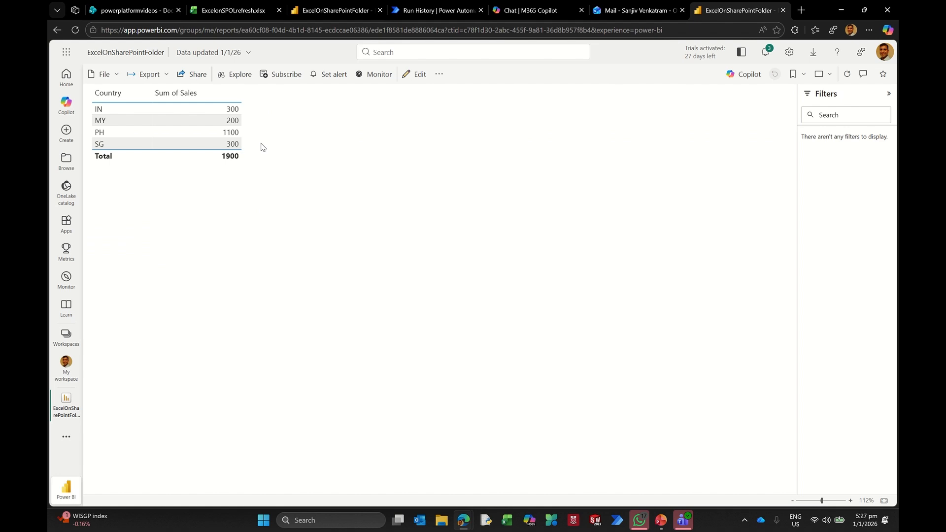
left_click(227, 12)
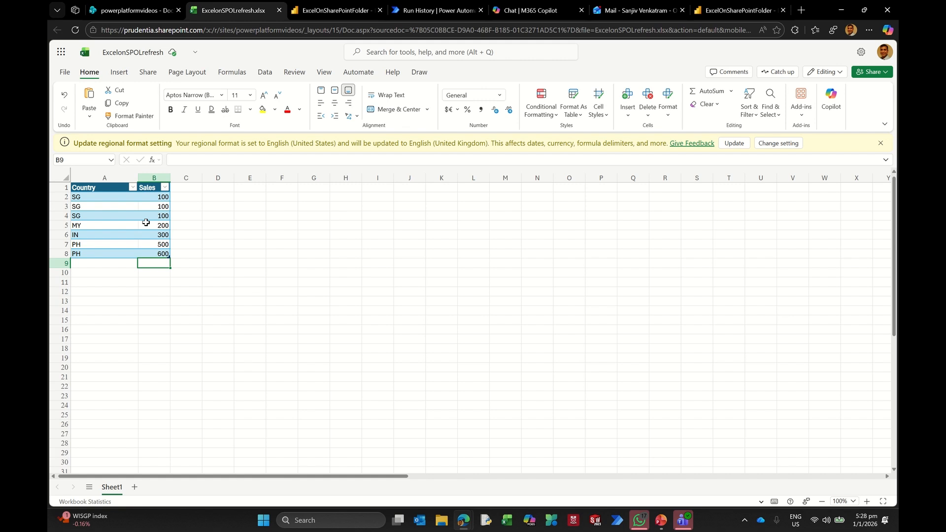
Examine the workbook's table, highlighting the SG rows in A2:B4 and the MY and IN rows in A5:B6
left_click(119, 72)
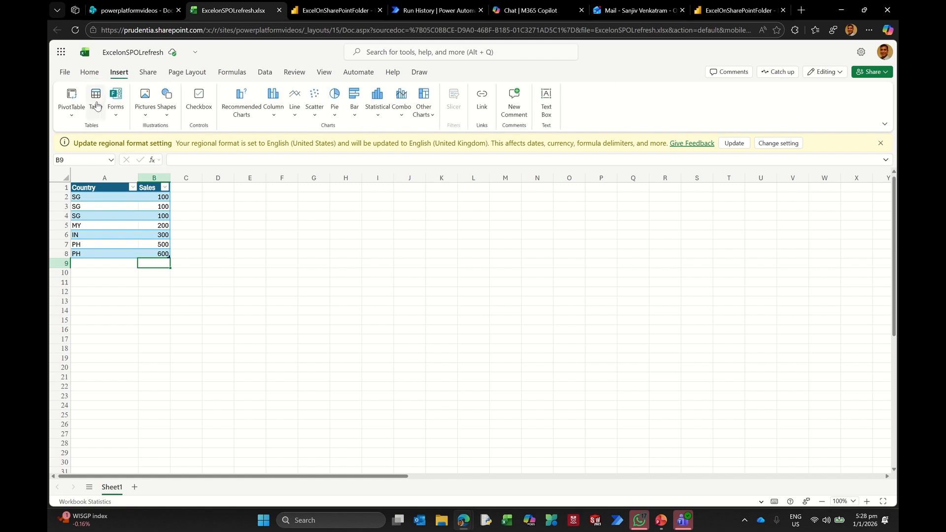
left_click(153, 221)
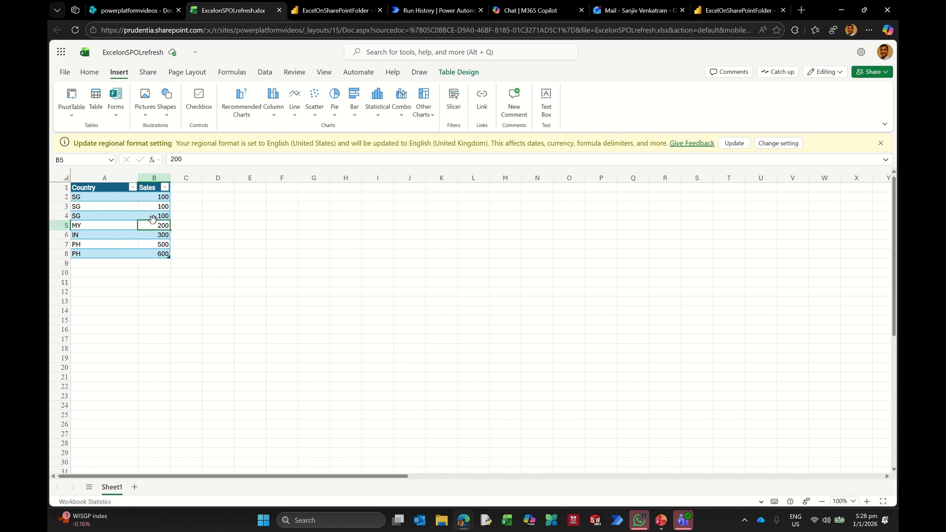
left_click(215, 237)
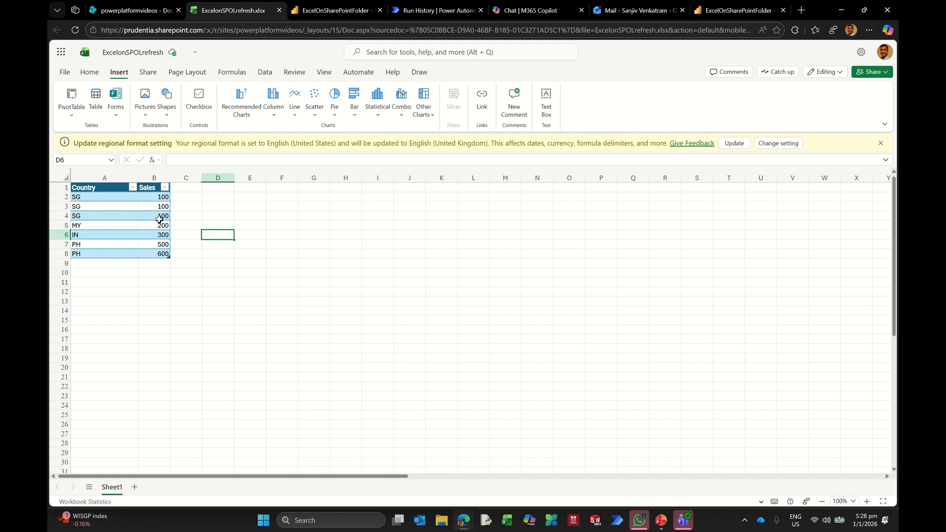
left_click_drag(159, 217, 85, 195)
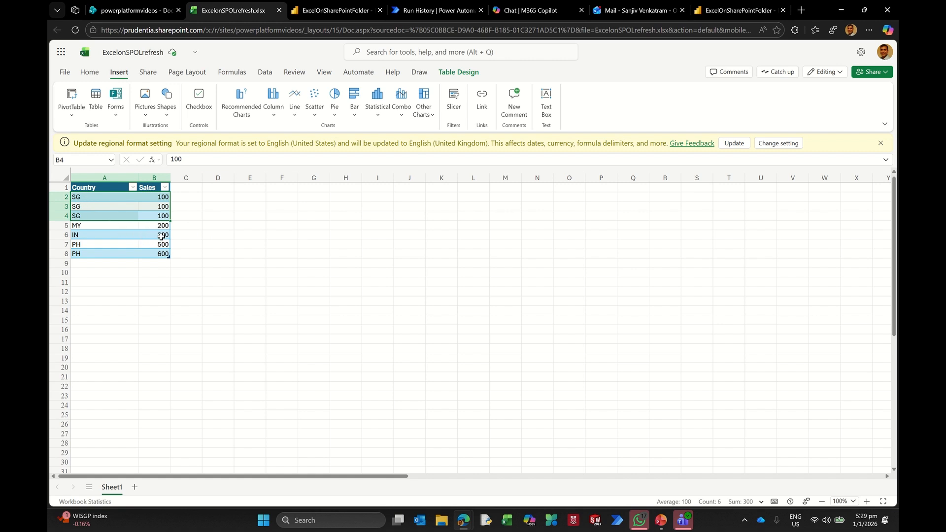
left_click_drag(161, 236, 90, 220)
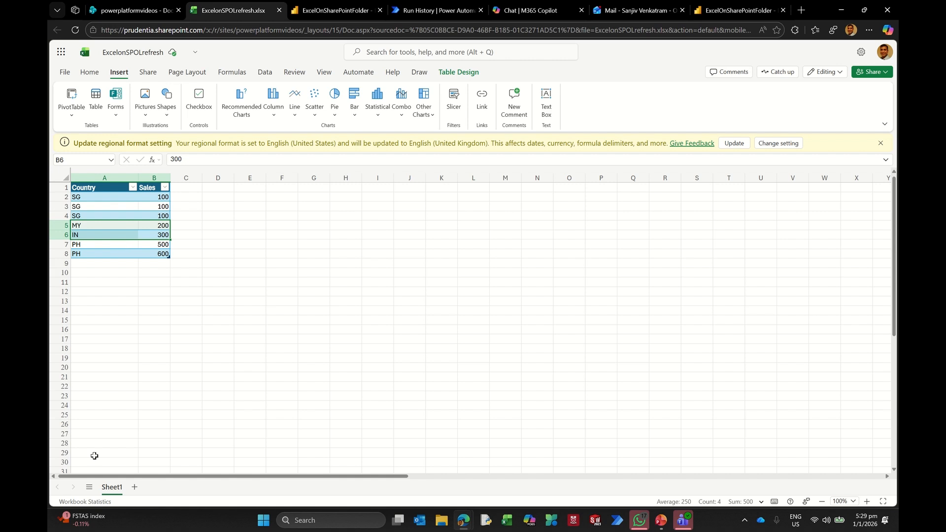
Switch to Power BI Desktop and start a blank report
left_click(306, 521)
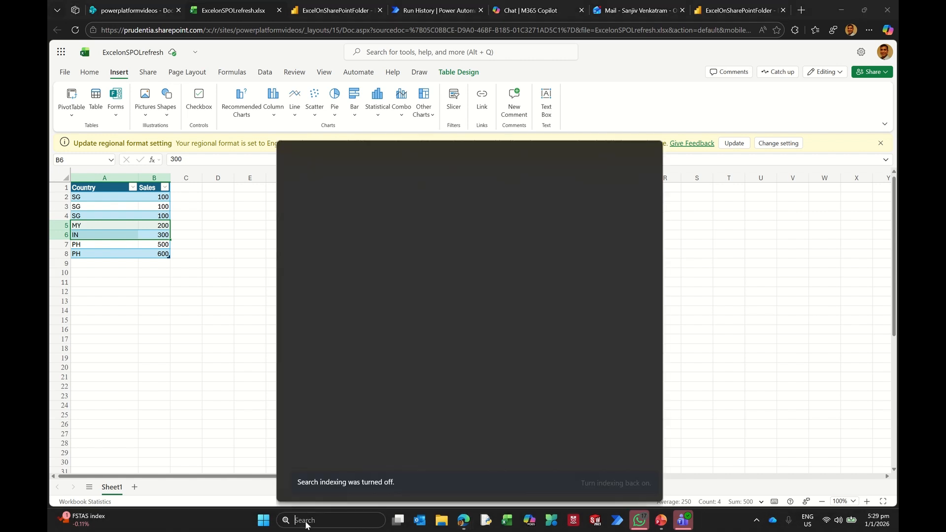
type("powerbi")
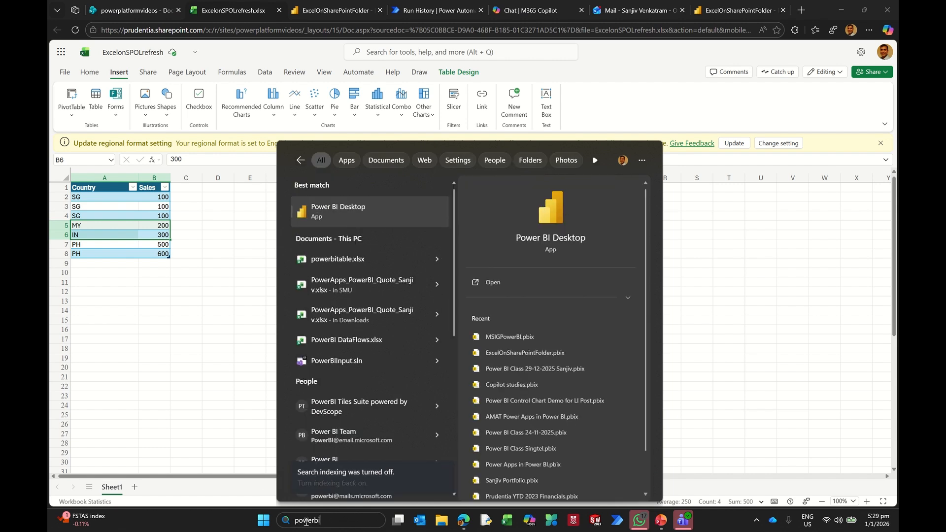
left_click(553, 222)
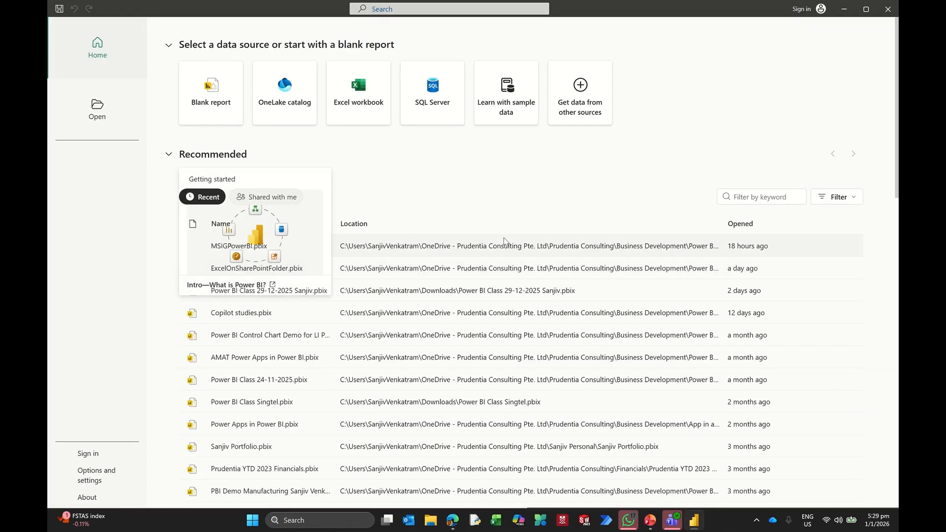
left_click(223, 97)
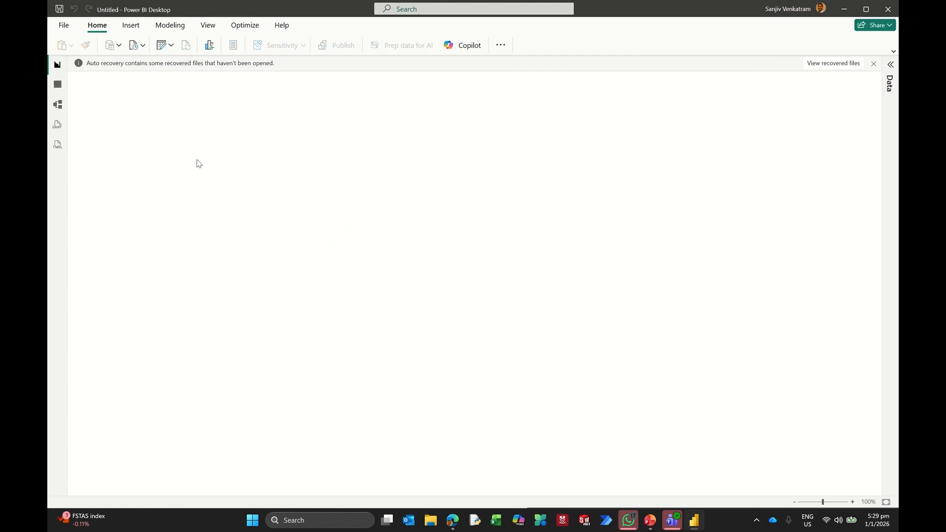
left_click(64, 25)
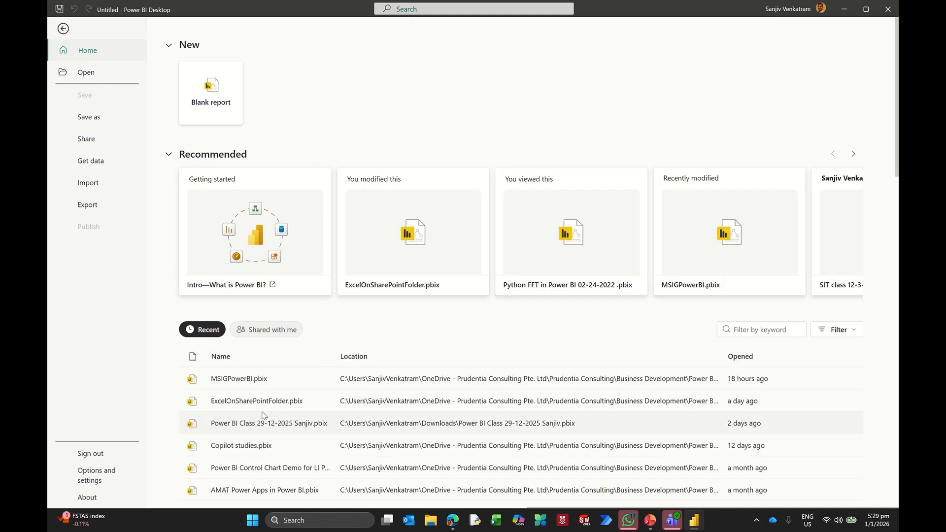
key("Escape")
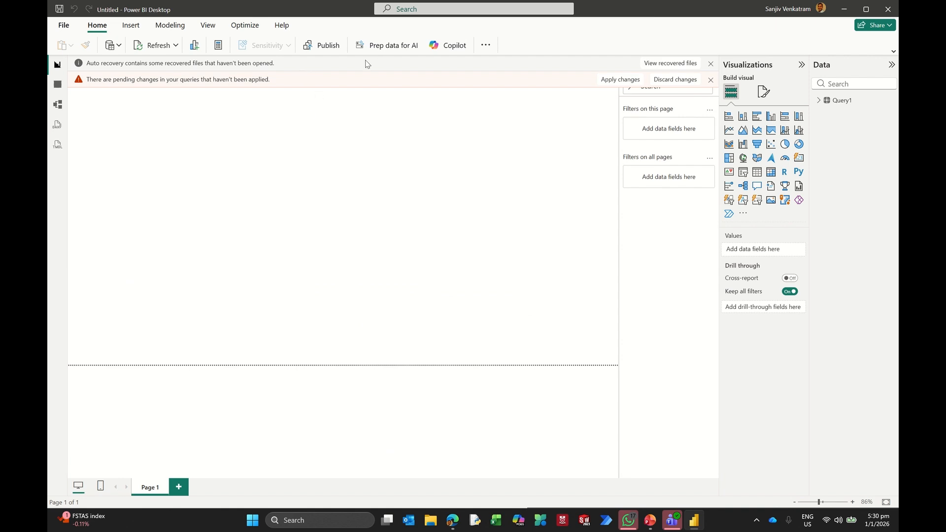
Expand the command ribbon and open the report's queries in the Power Query Editor
left_click(134, 27)
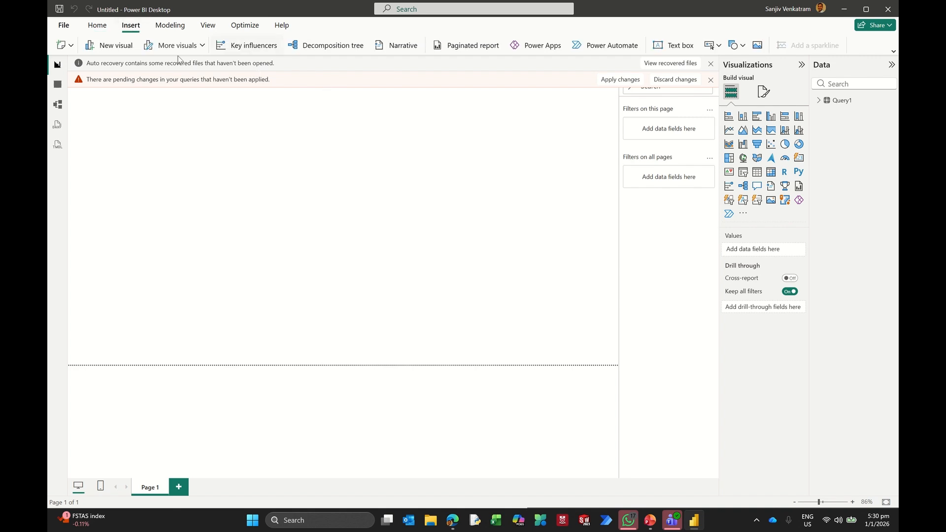
left_click(97, 25)
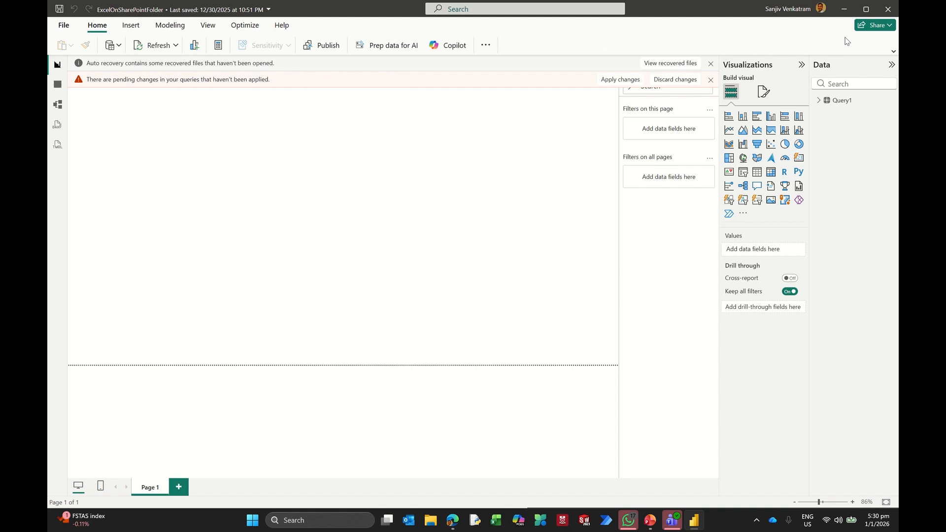
left_click(893, 49)
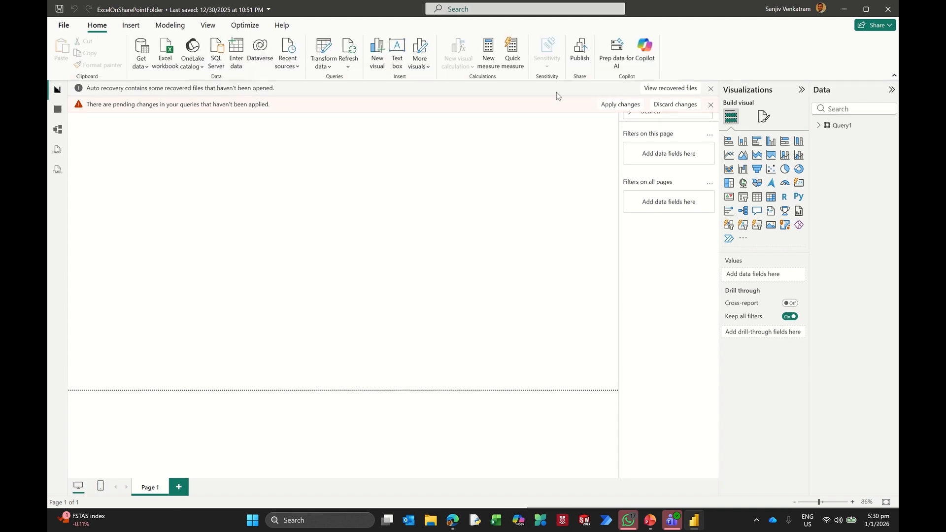
left_click(328, 68)
left_click(335, 81)
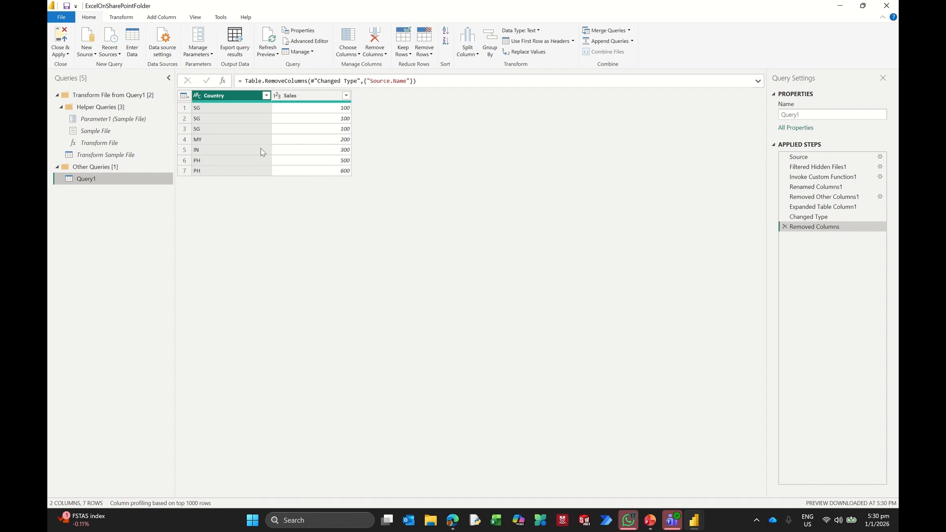
Start a new query source, searching the connectors for "sharepoint" and connecting to SharePoint folder
left_click(93, 55)
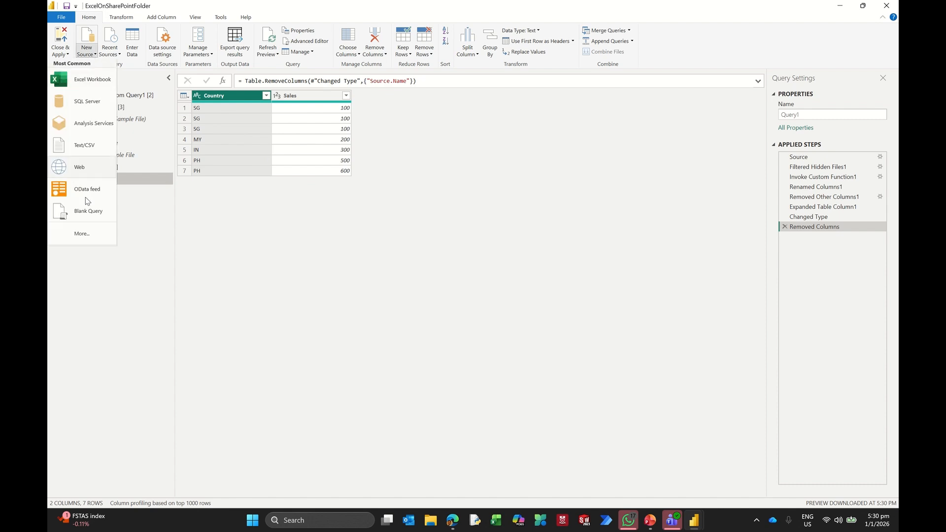
left_click(85, 233)
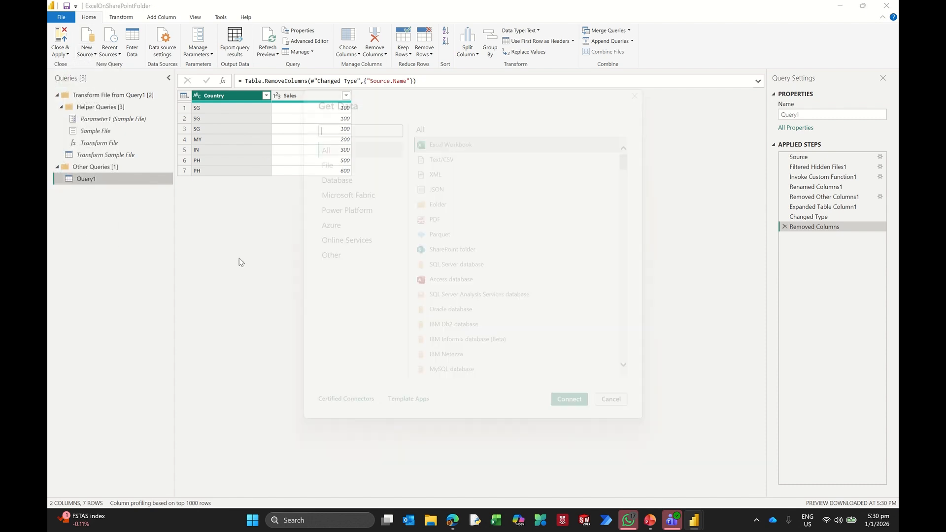
type("sharepoint")
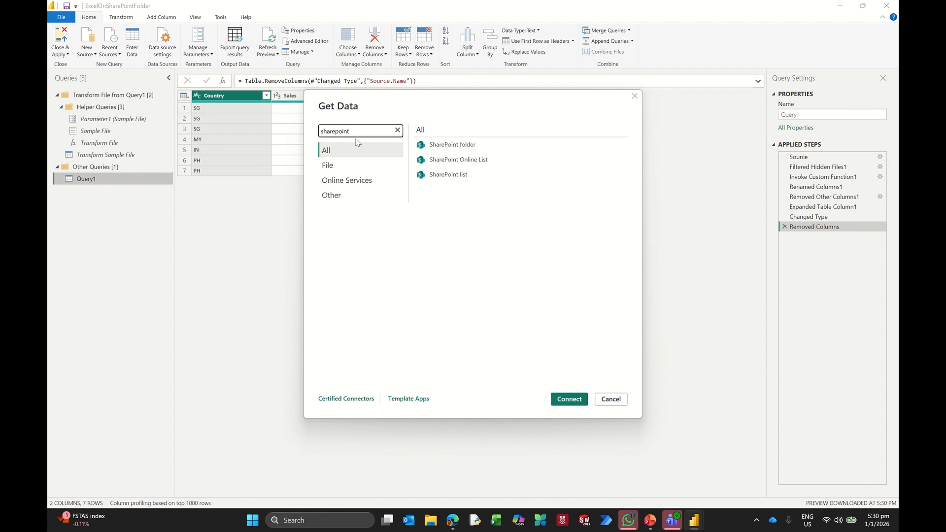
left_click(469, 146)
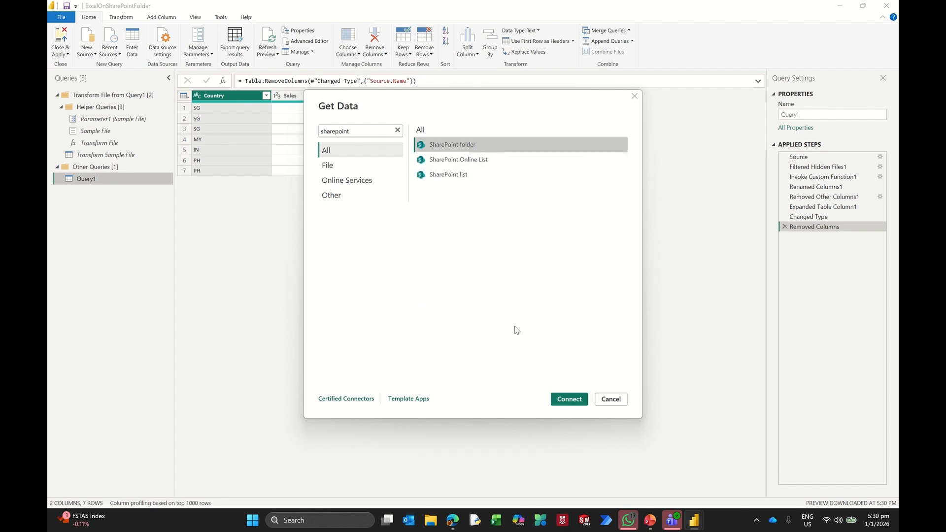
left_click(573, 398)
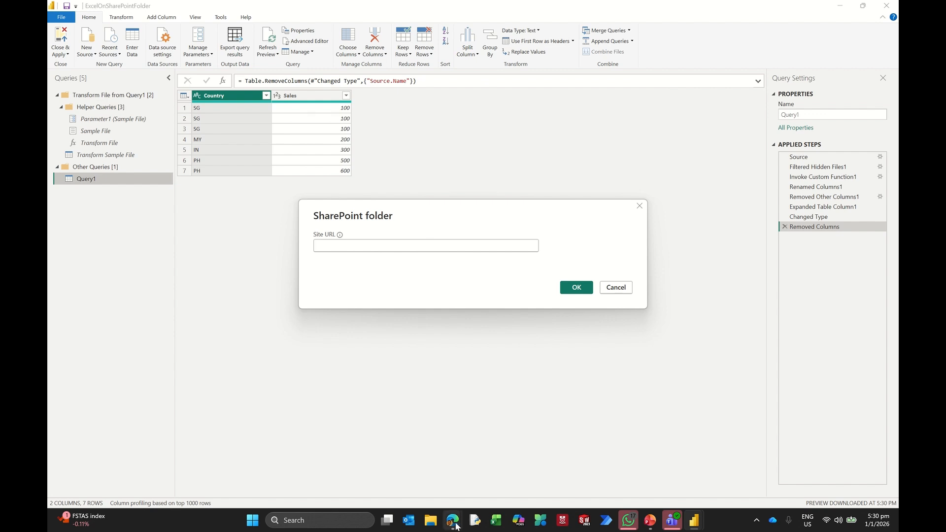
mouse_move(453, 525)
left_click(428, 488)
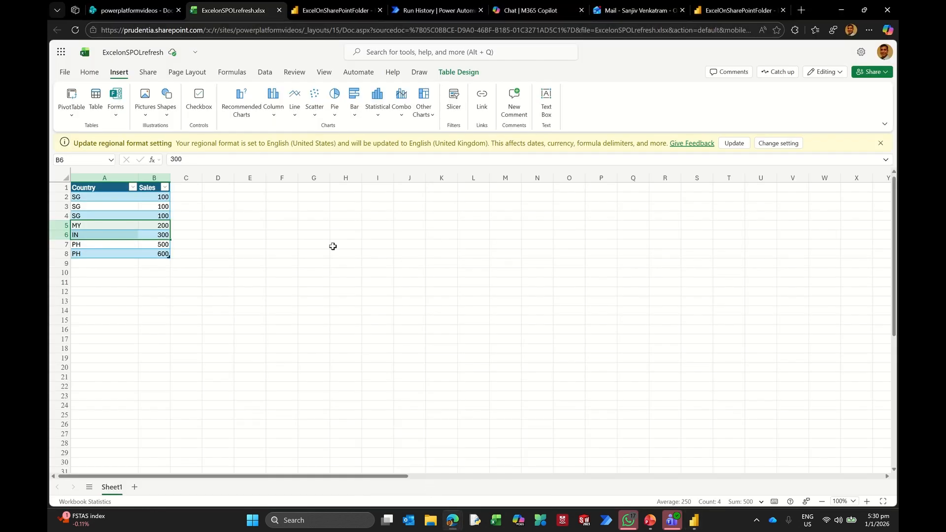
left_click(158, 10)
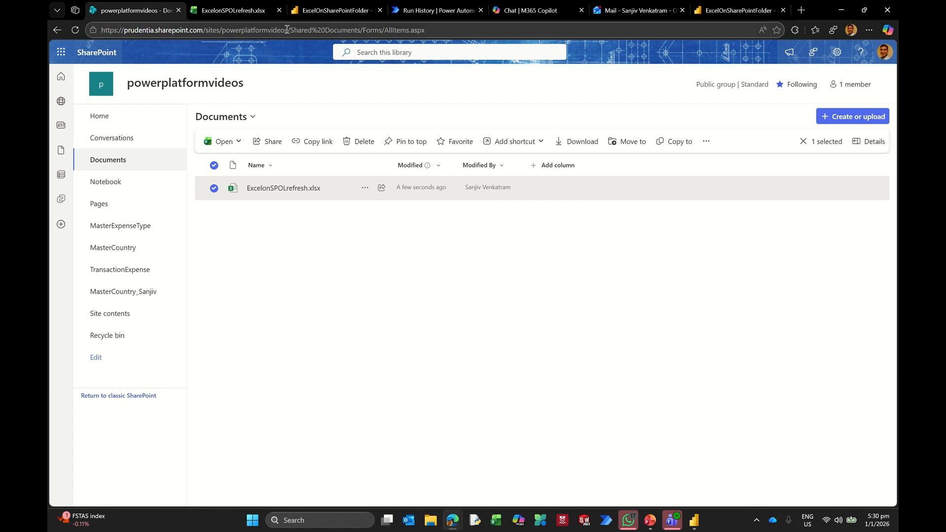
left_click_drag(288, 31, 49, 18)
key("ctrl+c")
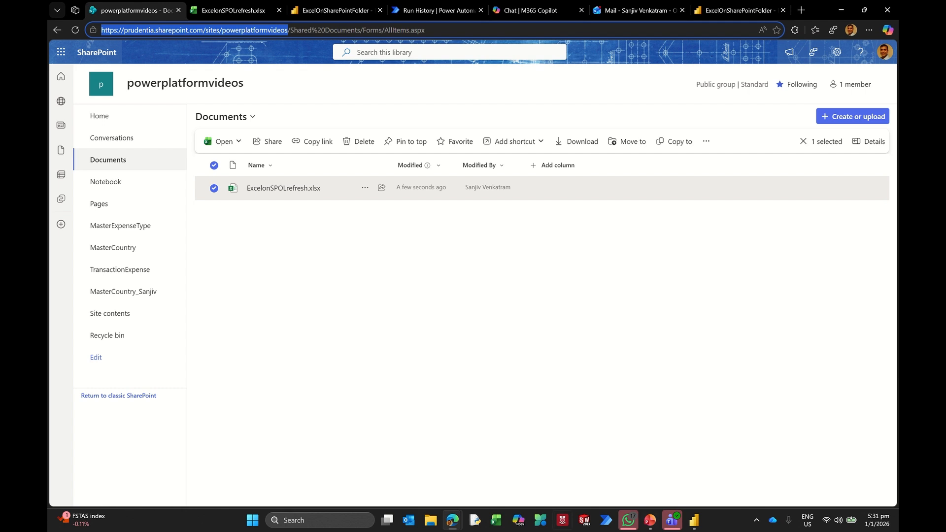
mouse_move(694, 520)
left_click(721, 489)
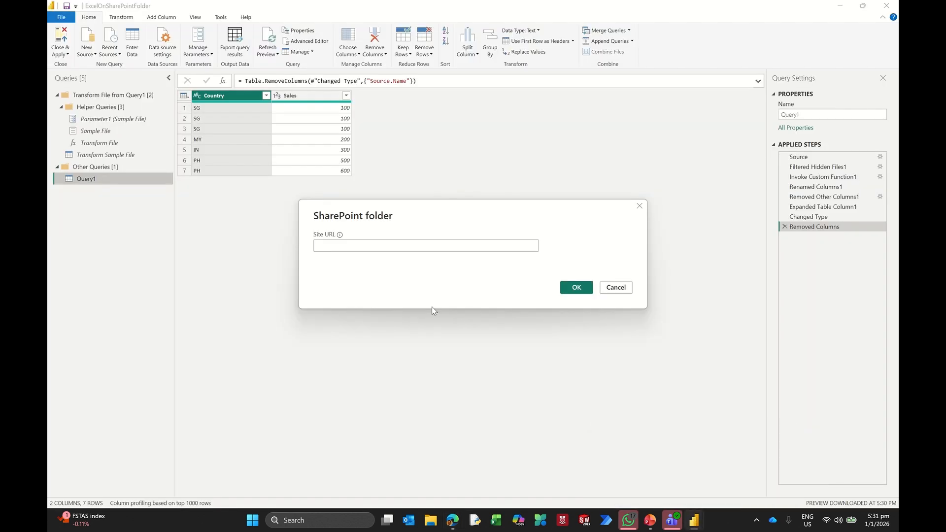
key("ctrl+v")
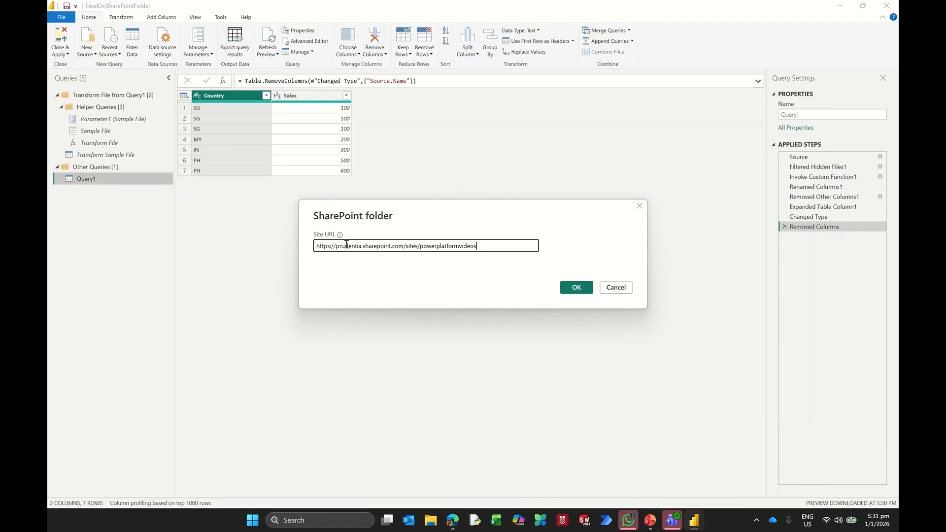
left_click(577, 288)
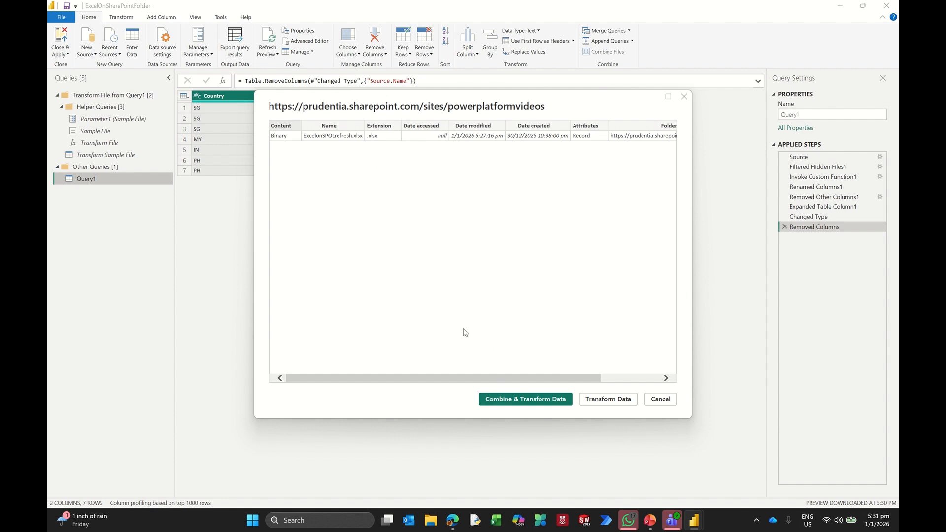
Combine and transform the SharePoint folder's files, extracting Table1 with the first file as the sample
left_click(516, 401)
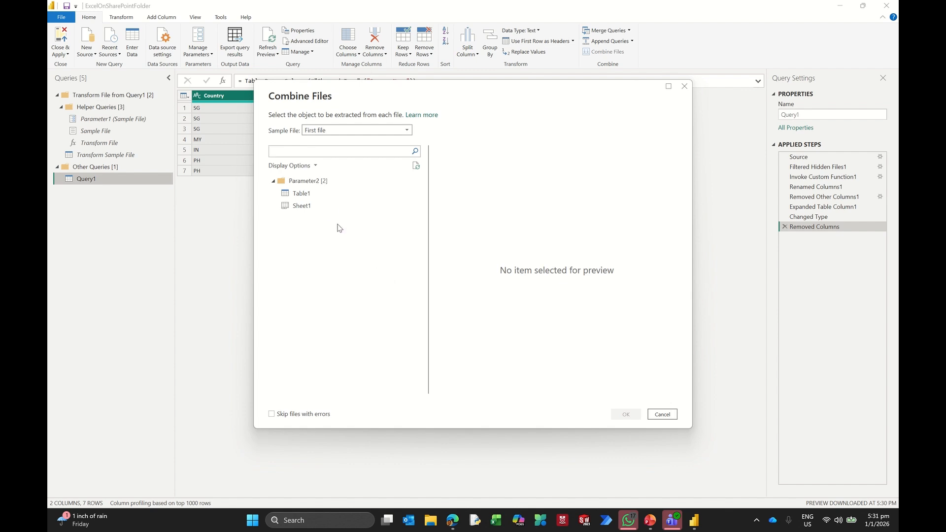
left_click(312, 194)
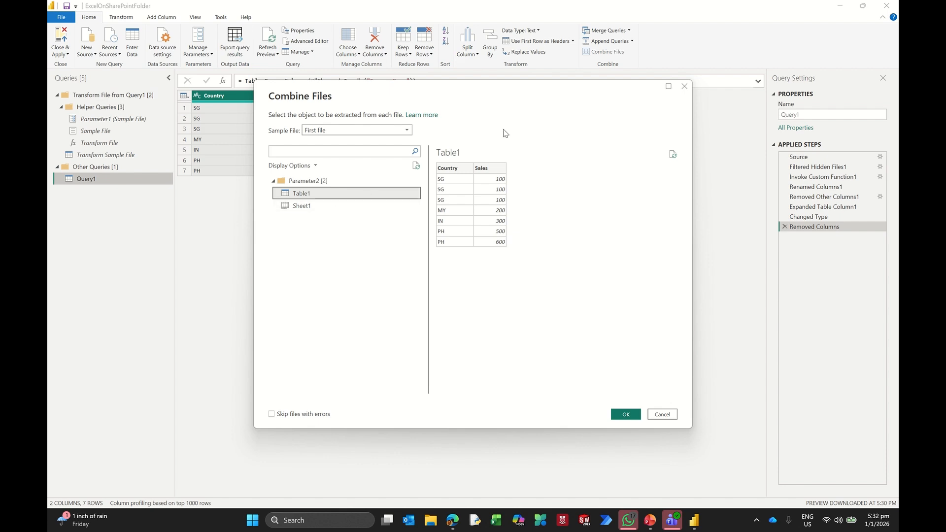
left_click(625, 415)
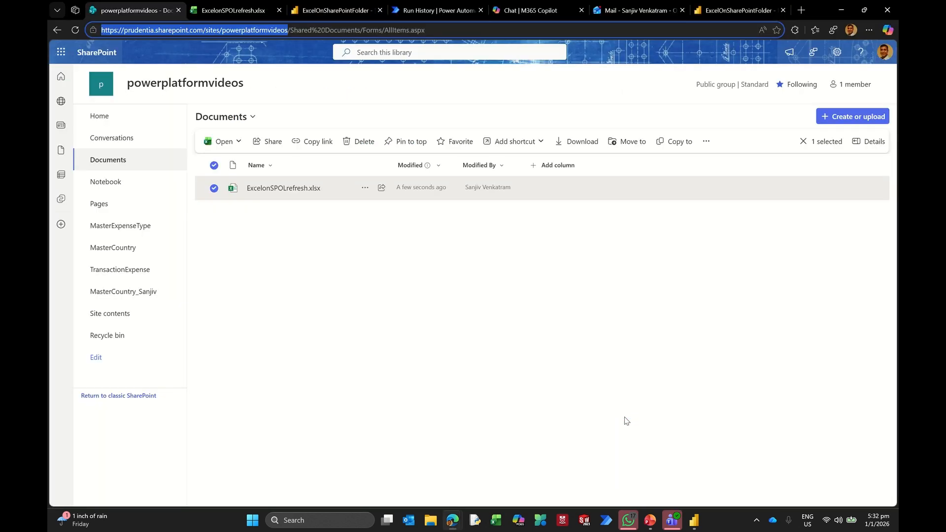
key("alt+Tab")
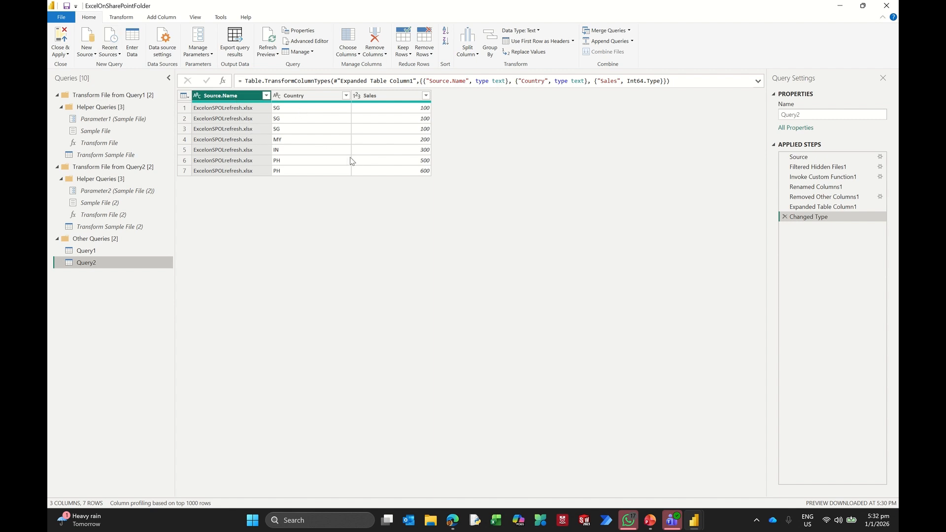
Close the Power Query Editor without applying the query changes
left_click(65, 53)
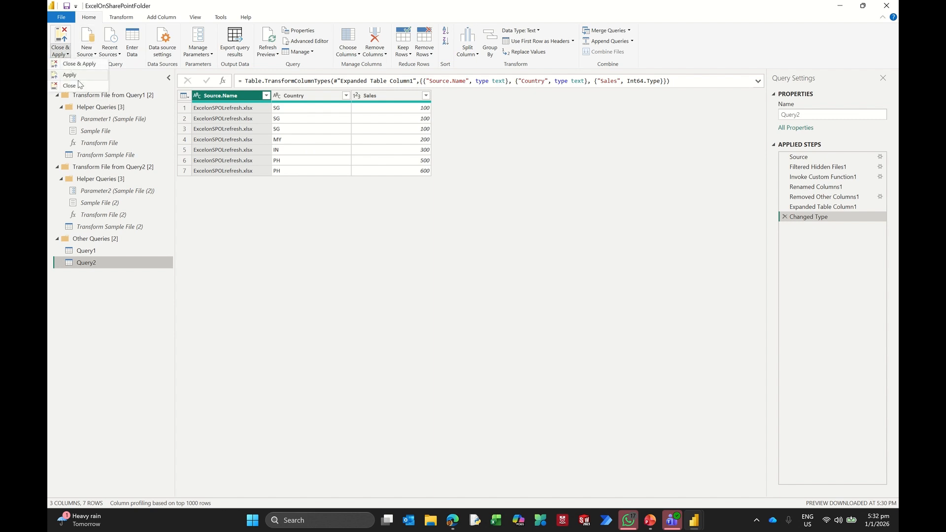
left_click(439, 249)
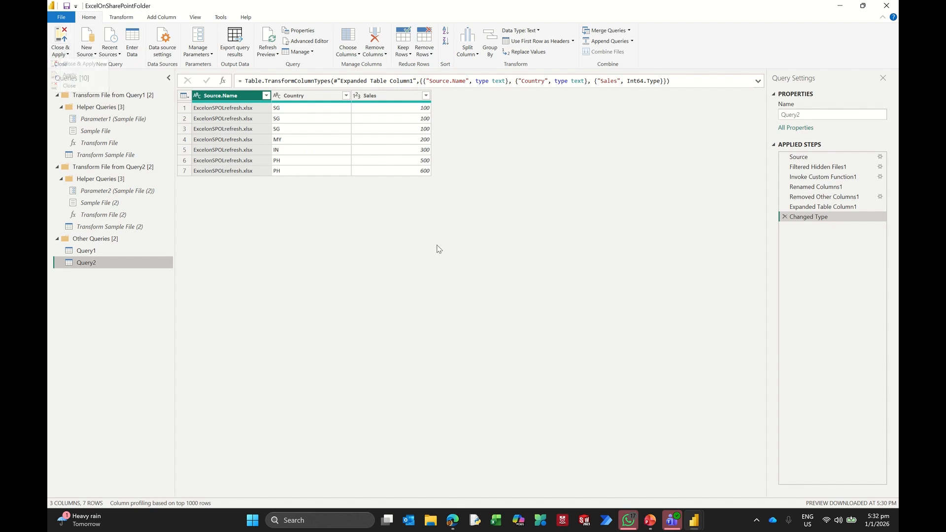
left_click(887, 6)
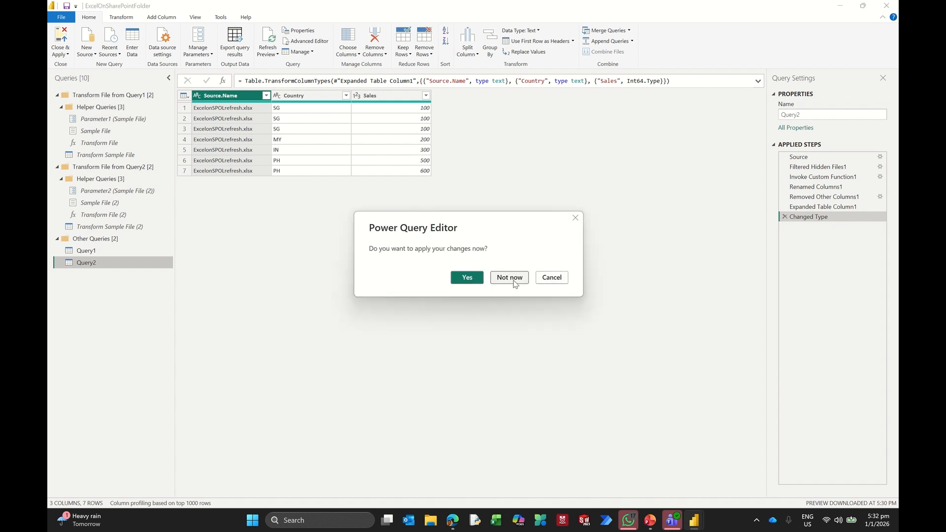
left_click(515, 279)
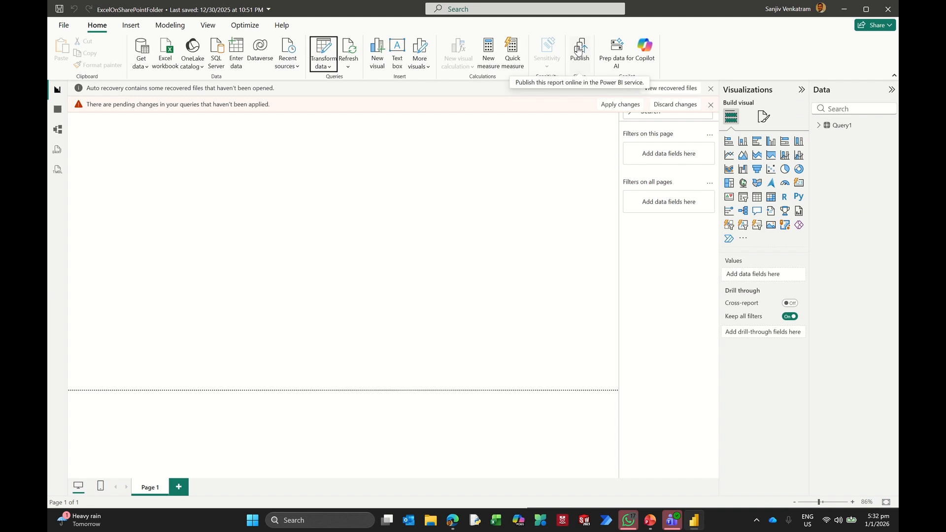
Close Power BI Desktop without saving the report and remove the auto-recovered files
left_click(888, 9)
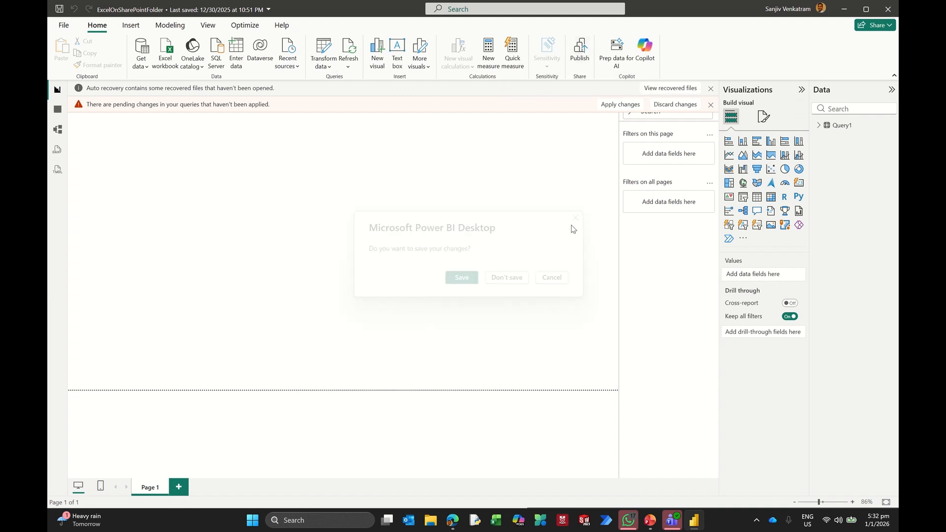
left_click(505, 278)
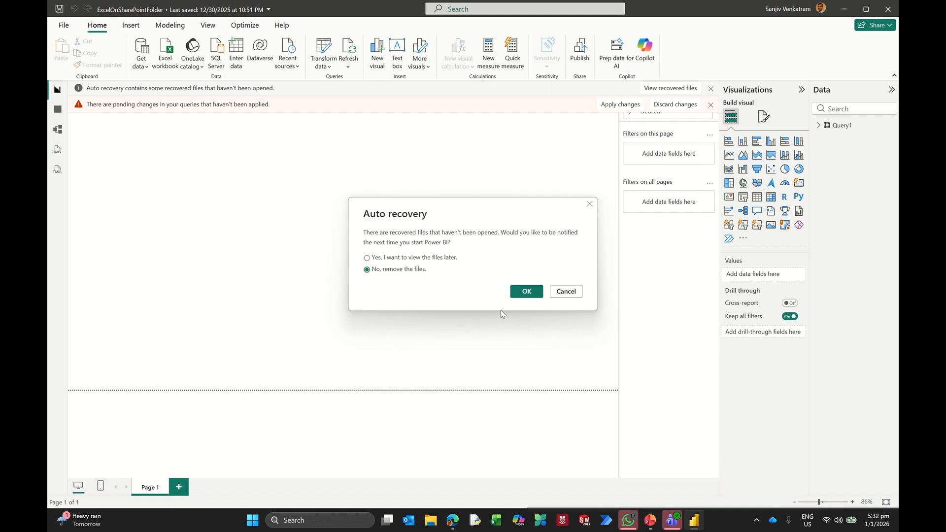
left_click(526, 292)
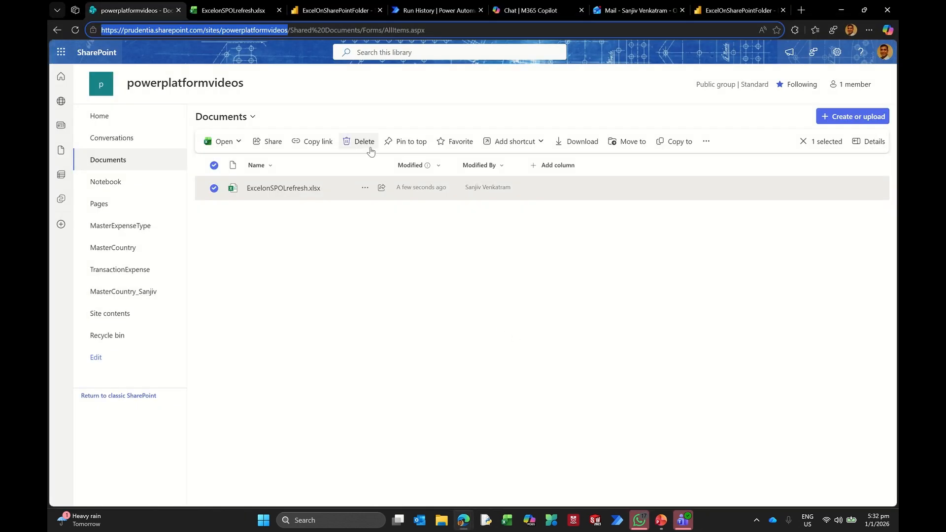
In the browser's Power BI service, open the ExcelOnSharePointFolder report from the F2 Capacity with Copilot workspace
left_click(341, 7)
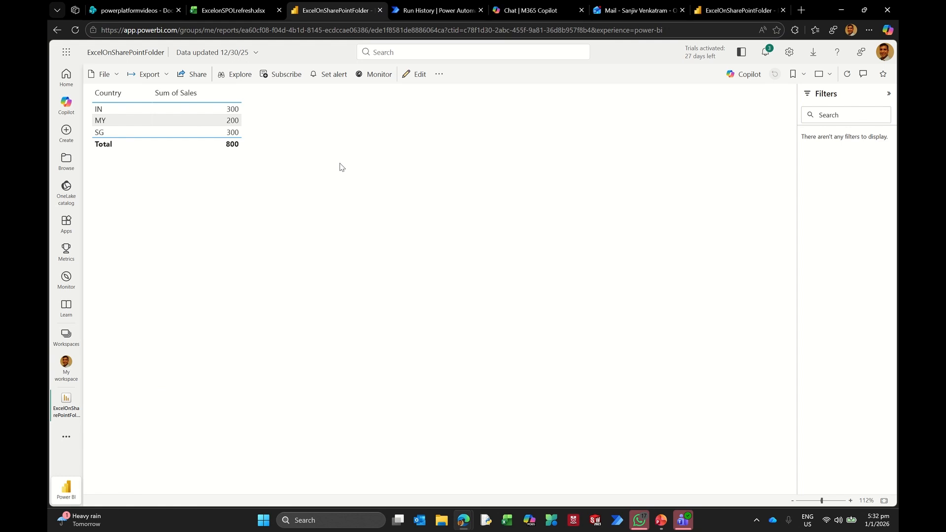
left_click(66, 375)
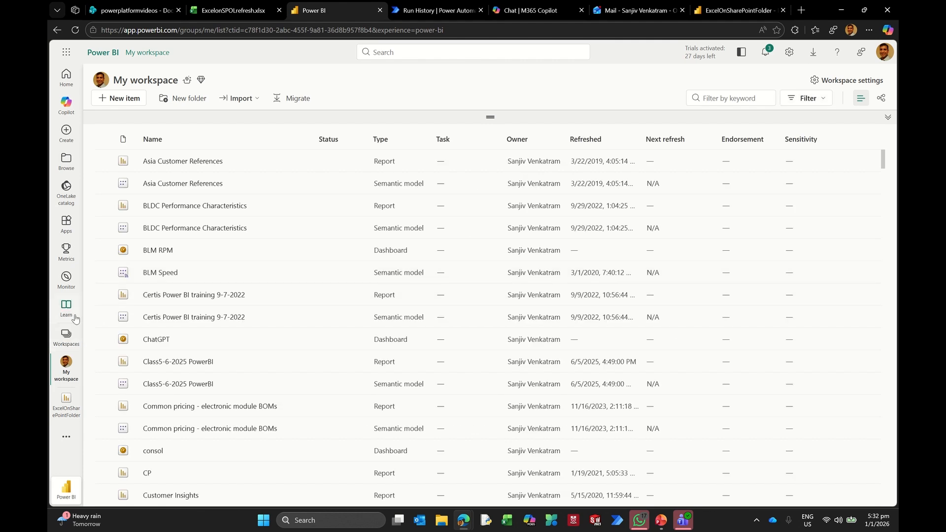
left_click(65, 338)
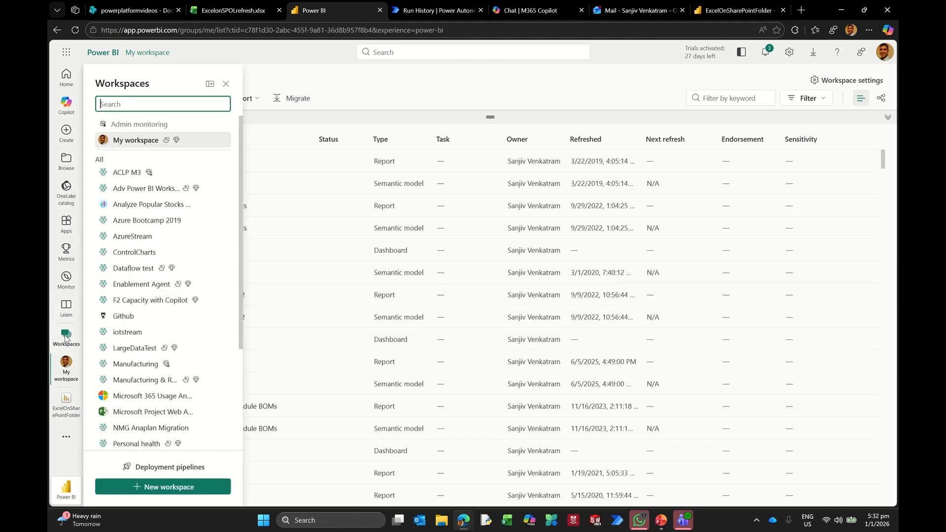
left_click(138, 302)
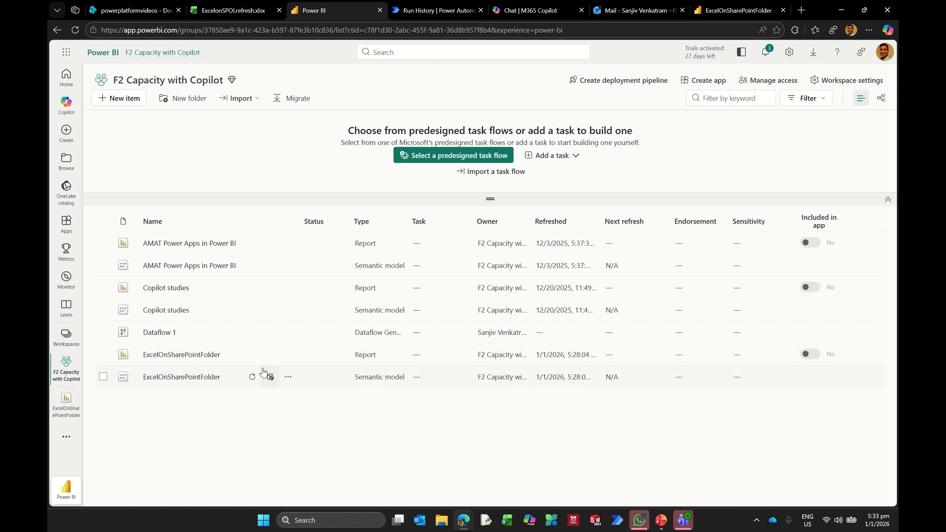
left_click(197, 358)
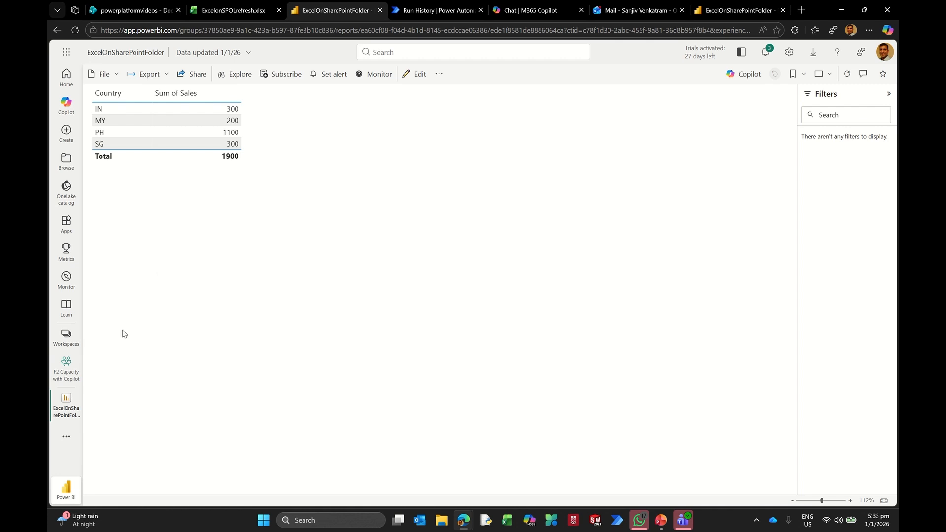
Return to the F2 Capacity with Copilot workspace and open the settings of the ExcelOnSharePointFolder semantic model
left_click(57, 30)
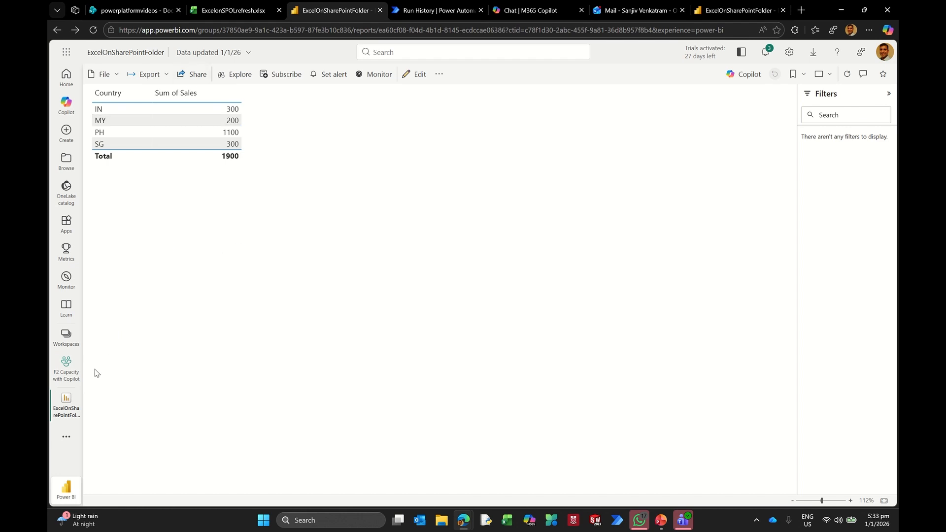
left_click(67, 367)
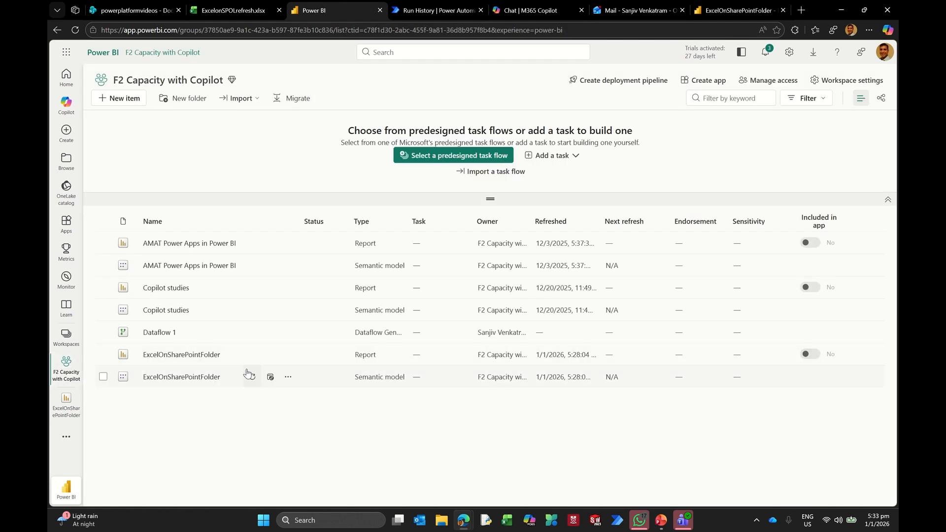
left_click(288, 377)
scroll(306, 459, "down", 2)
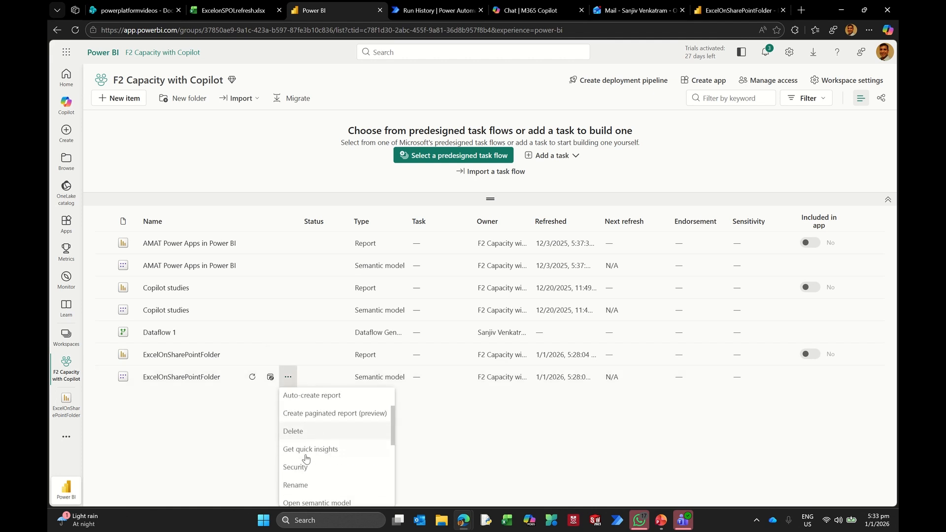
scroll(306, 461, "down", 2)
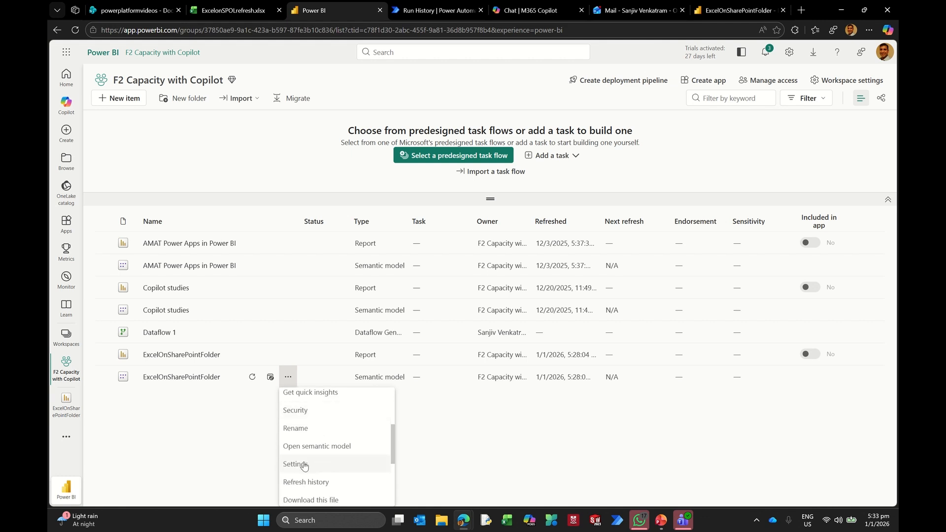
left_click(304, 464)
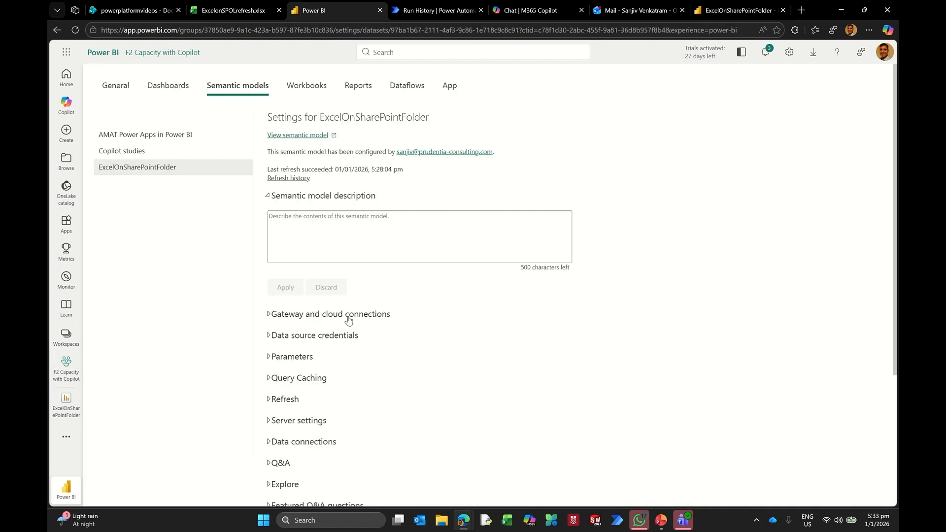
Show the semantic model's gateway and cloud connections and start creating a new connection for its SharePoint data source
left_click(305, 316)
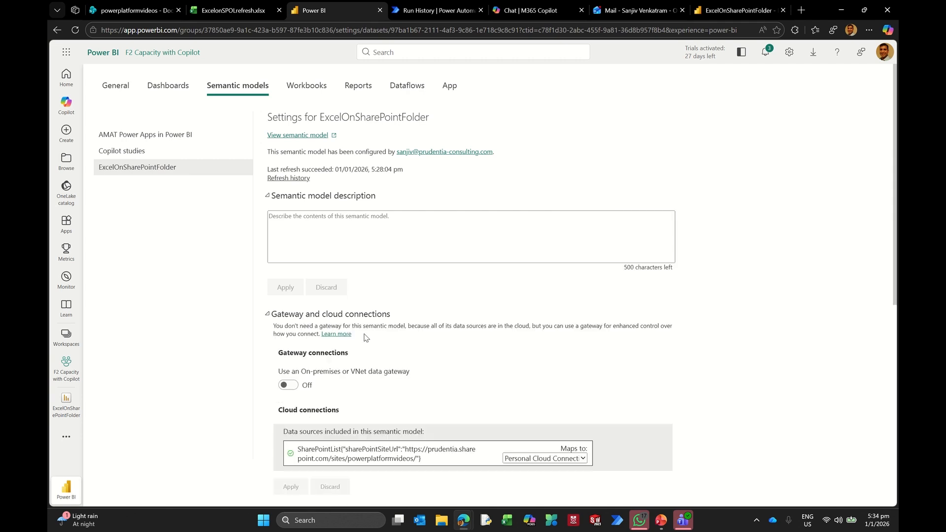
scroll(366, 339, "down", 3)
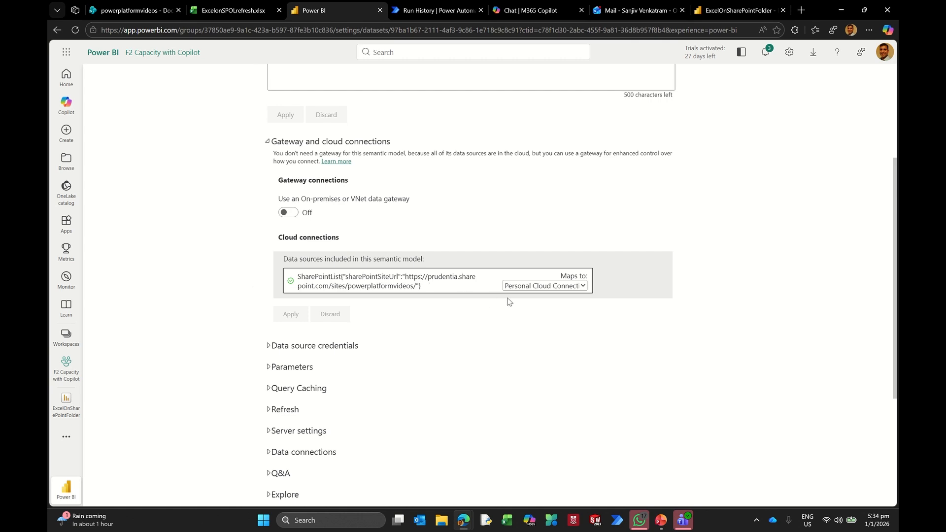
left_click(523, 288)
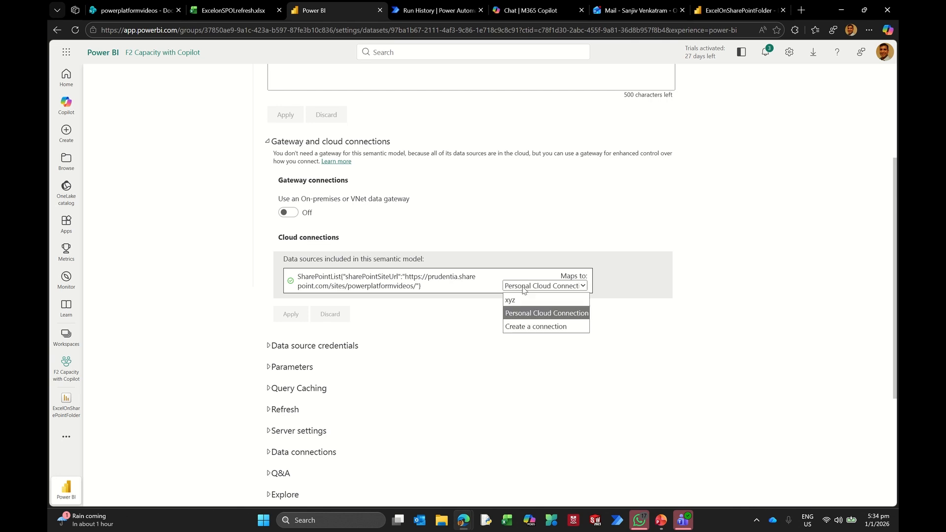
left_click(532, 327)
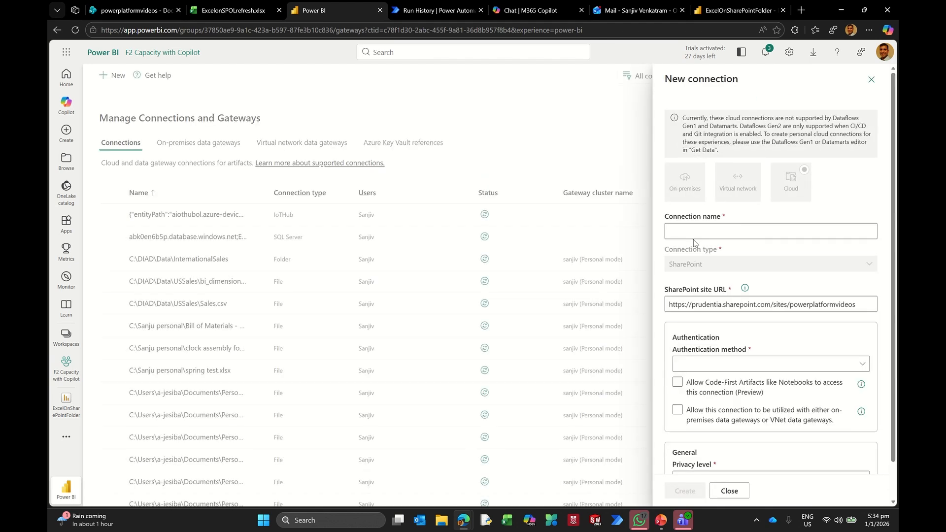
Fill in the new connection as abc with OAuth 2.0 authentication signed in with the work account, and close it without creating it
left_click(699, 230)
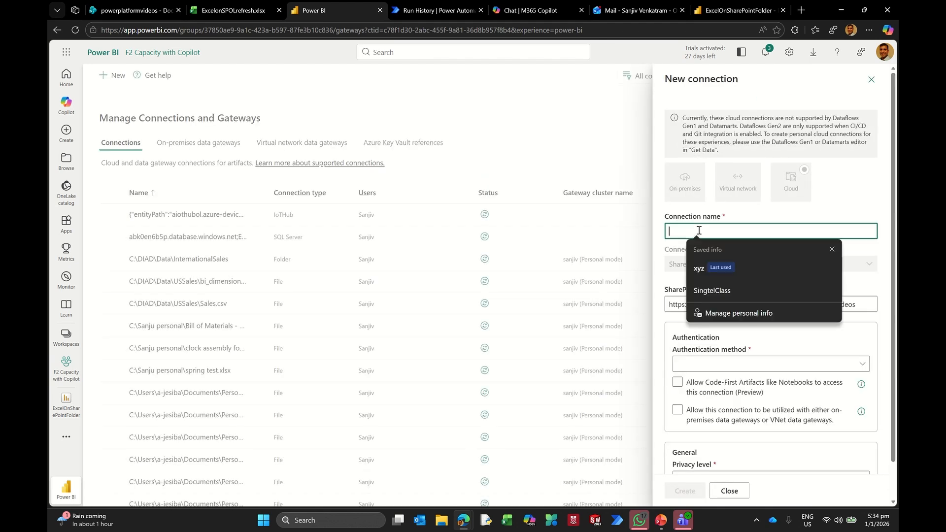
type("abc")
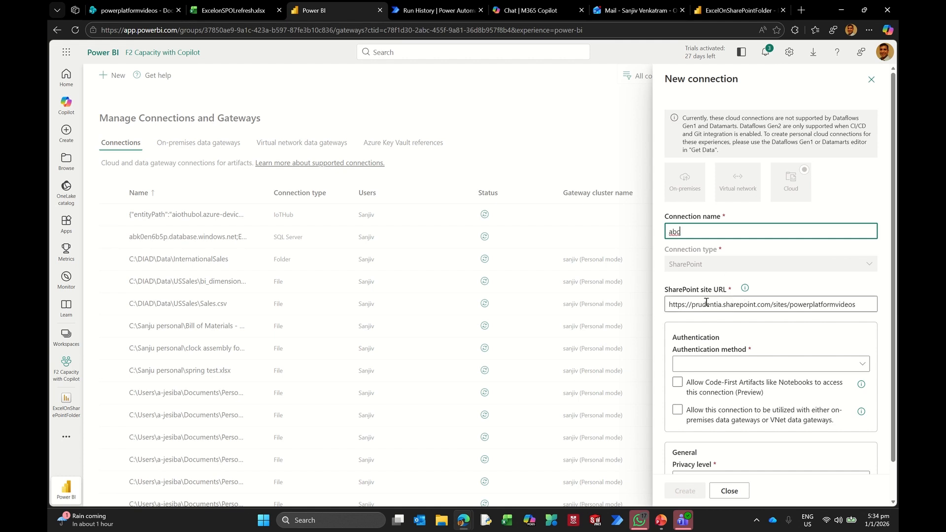
left_click(713, 365)
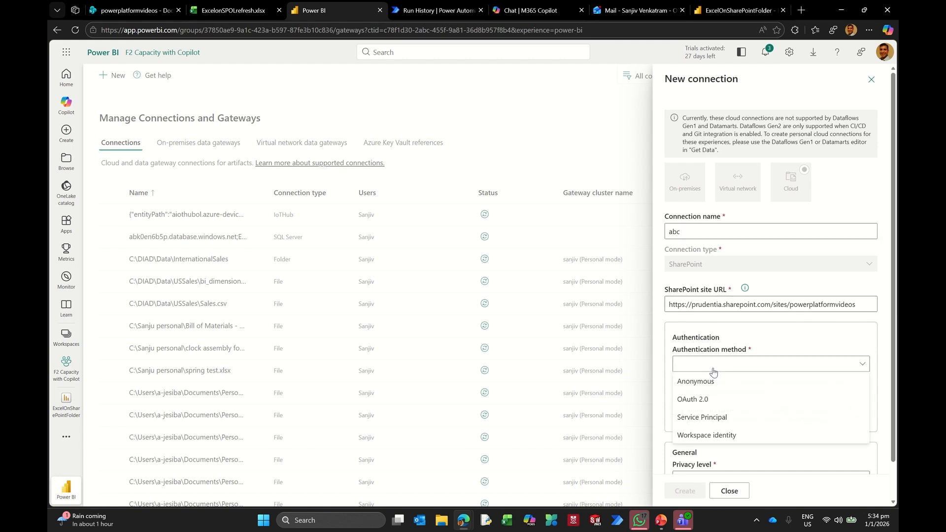
left_click(710, 404)
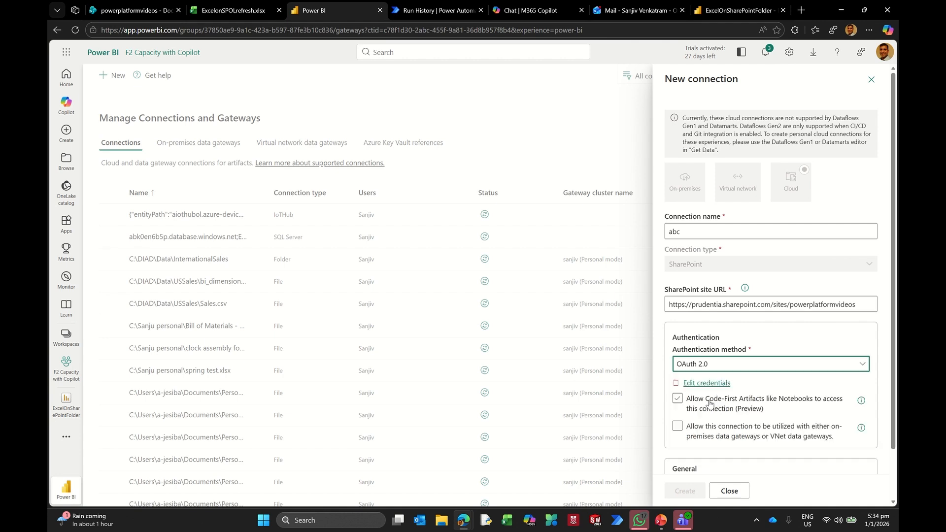
left_click(792, 400)
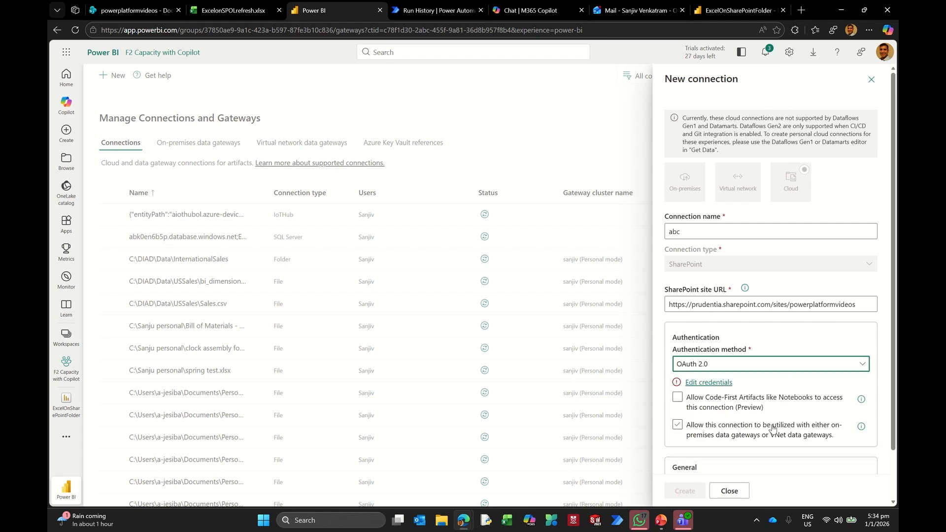
left_click(708, 383)
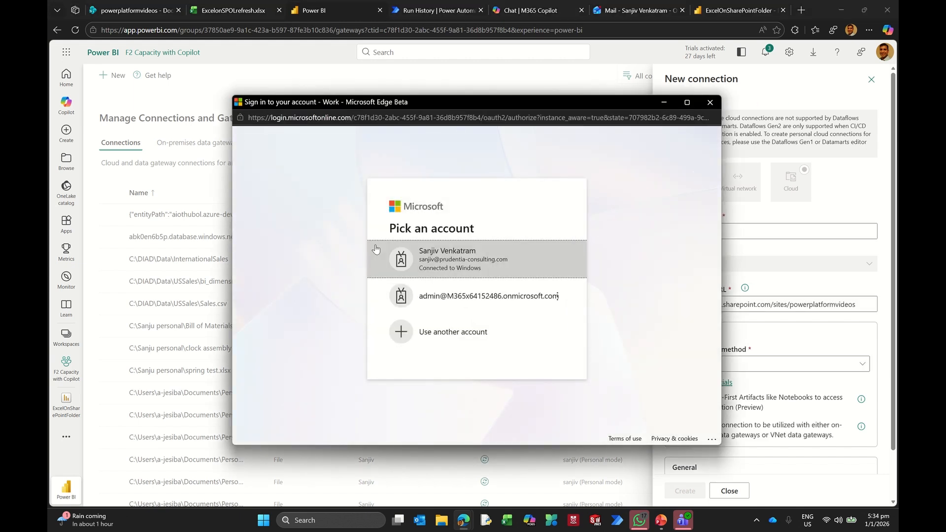
left_click(444, 266)
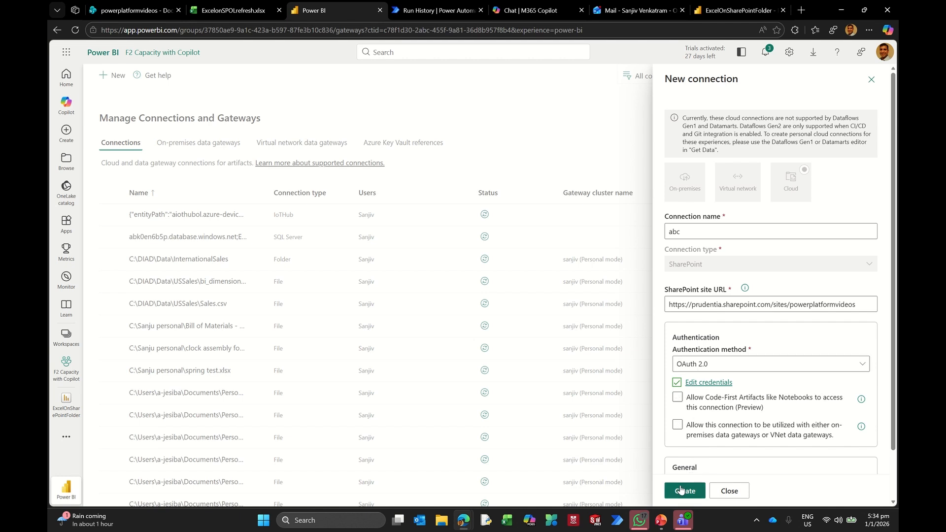
left_click(729, 494)
left_click(485, 305)
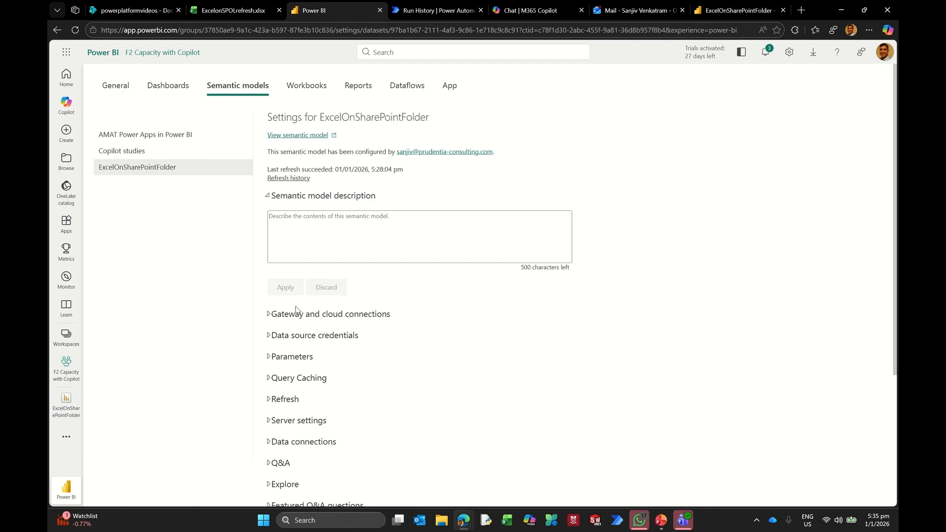
In the semantic model's refresh settings, turn on the refresh schedule to view its frequency options, and turn it off again
left_click(295, 405)
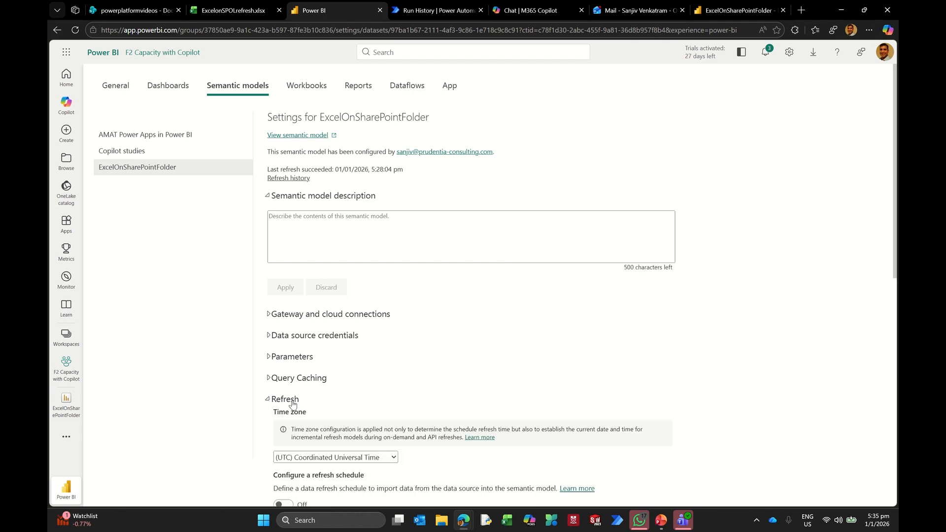
scroll(388, 394, "down", 3)
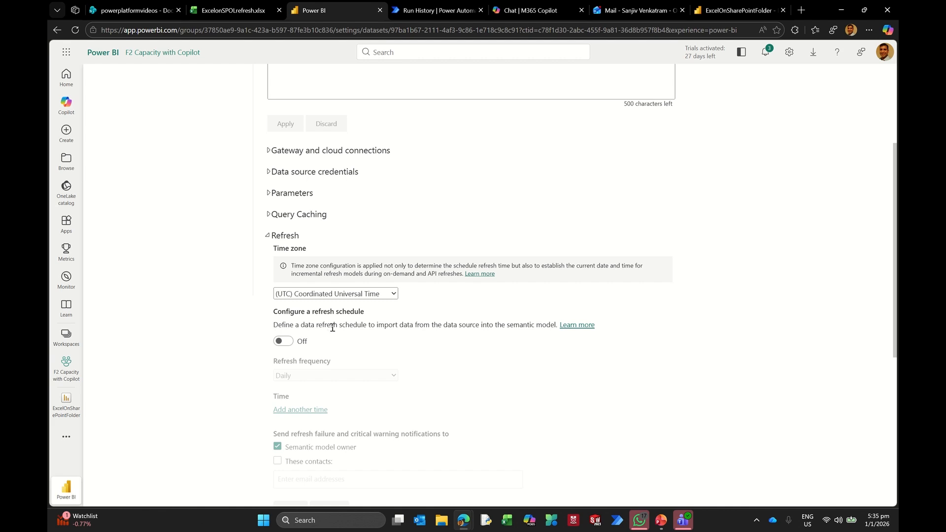
left_click(290, 345)
left_click(302, 377)
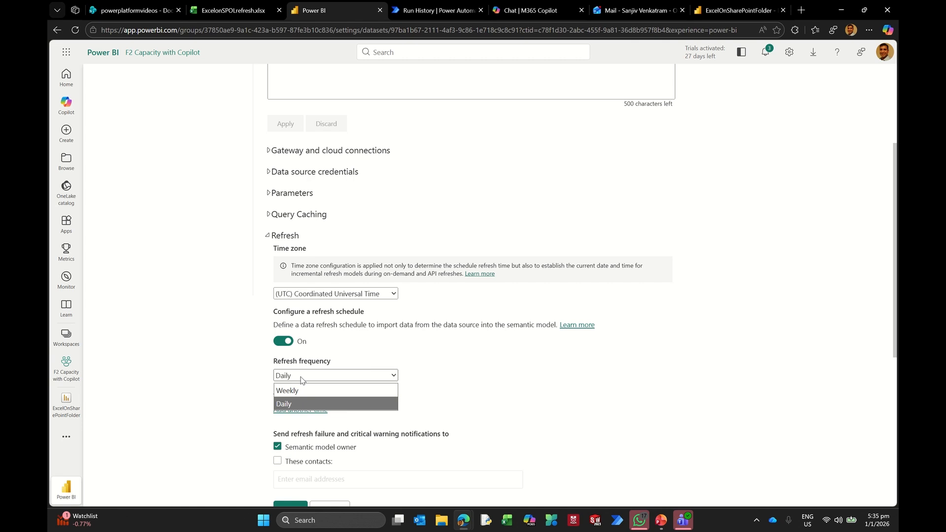
left_click(346, 353)
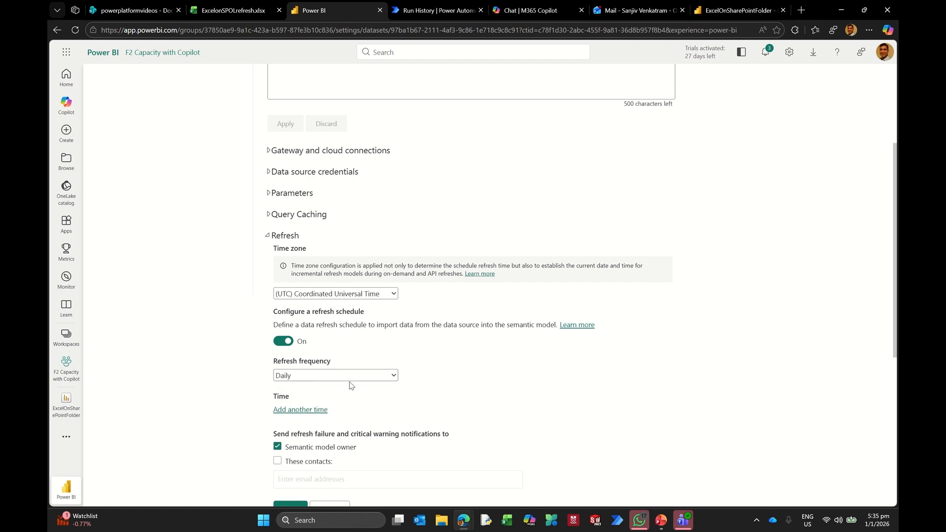
left_click(348, 378)
left_click(377, 355)
scroll(378, 356, "down", 2)
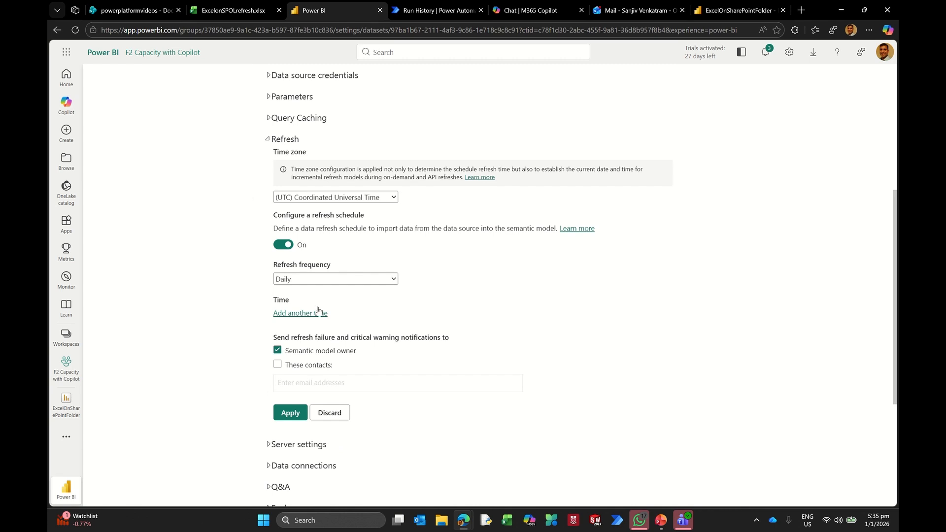
left_click(279, 251)
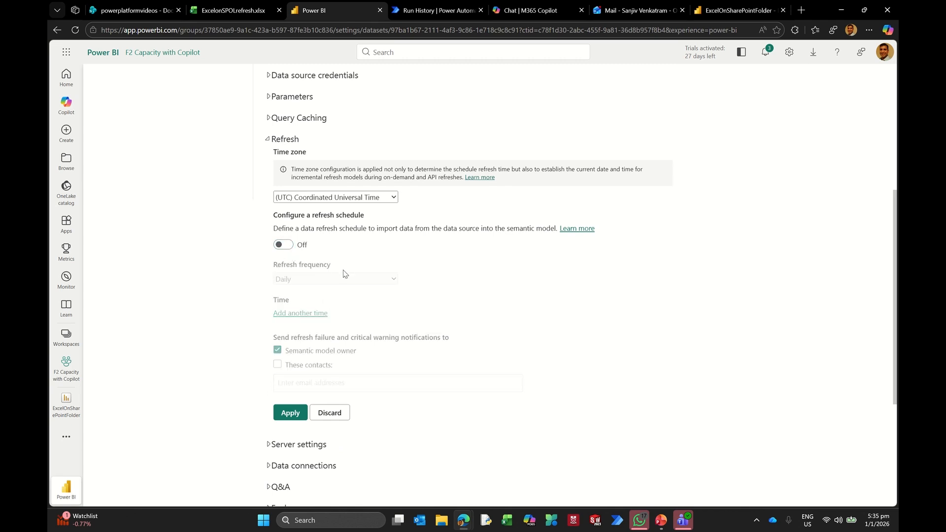
scroll(346, 276, "up", 2)
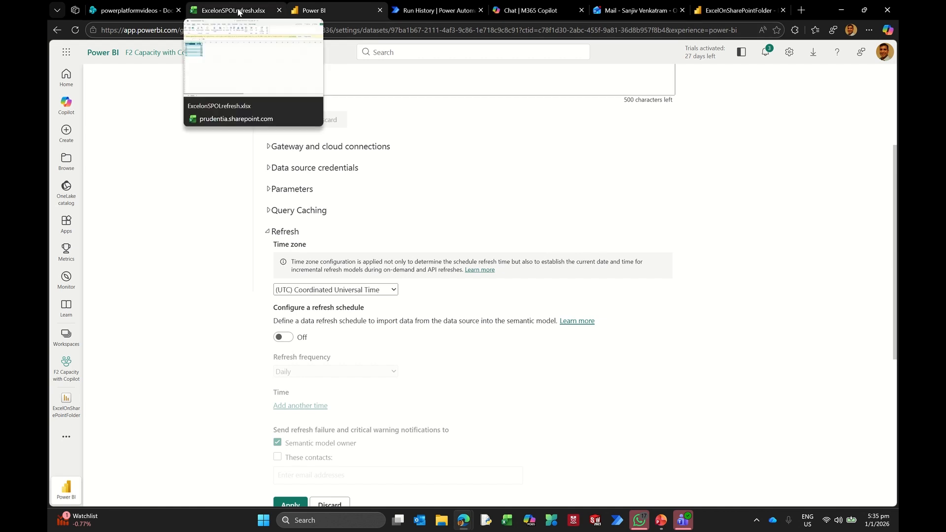
In Power Automate, start an automated cloud flow, search its triggers for sharepoint, and close the dialog without creating the flow
left_click(432, 11)
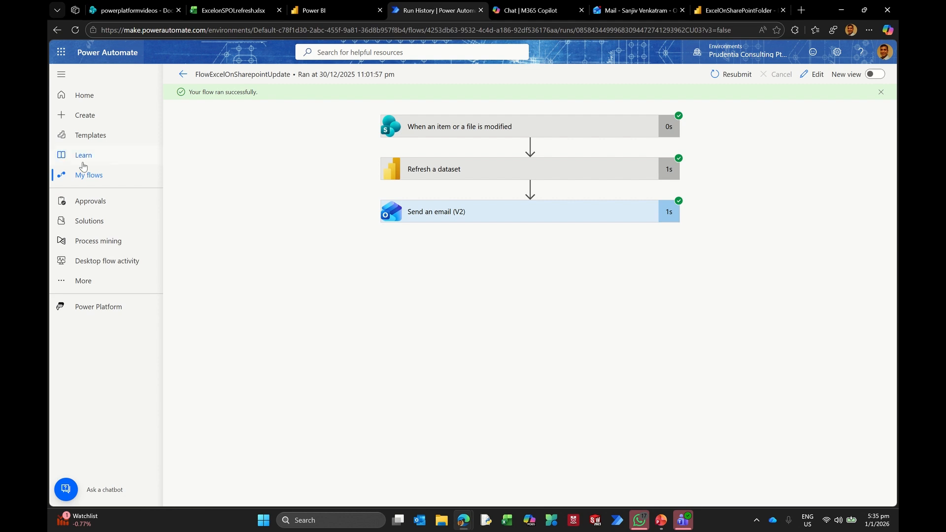
left_click(87, 117)
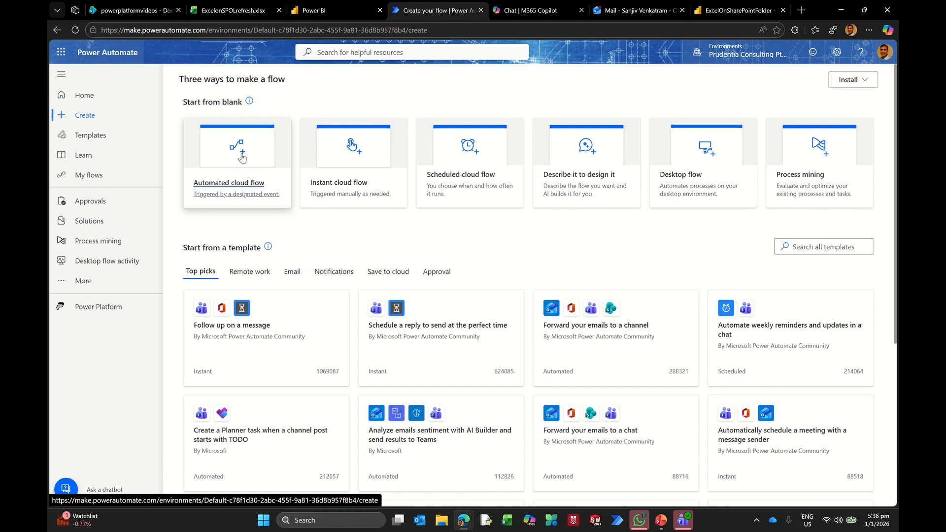
left_click(241, 158)
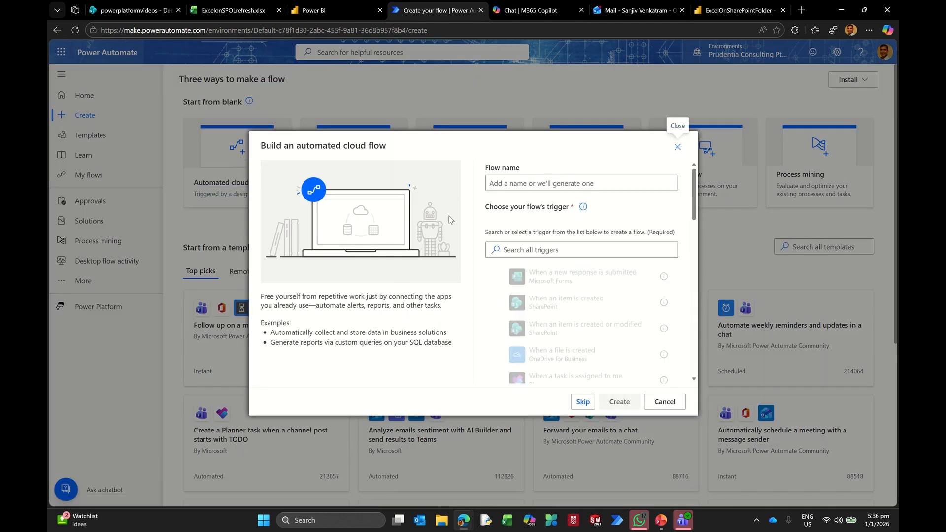
left_click(518, 250)
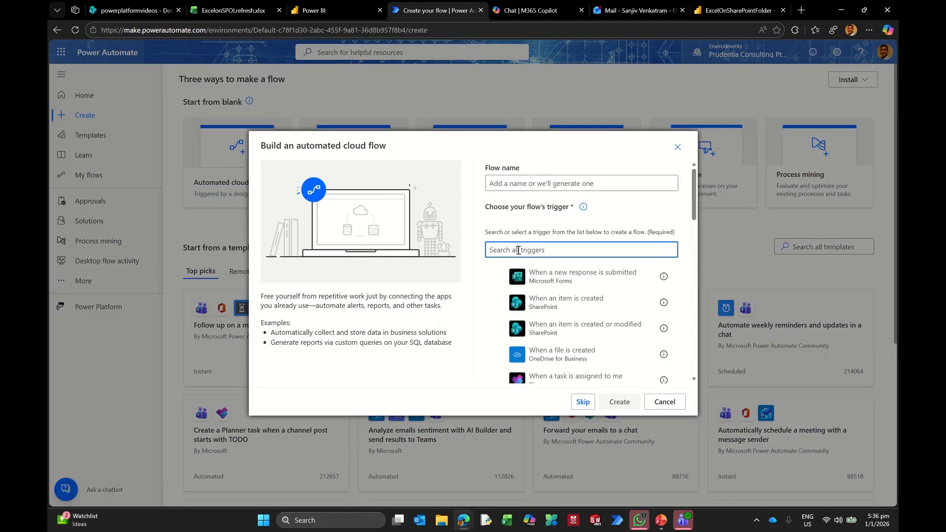
type("sharepoint")
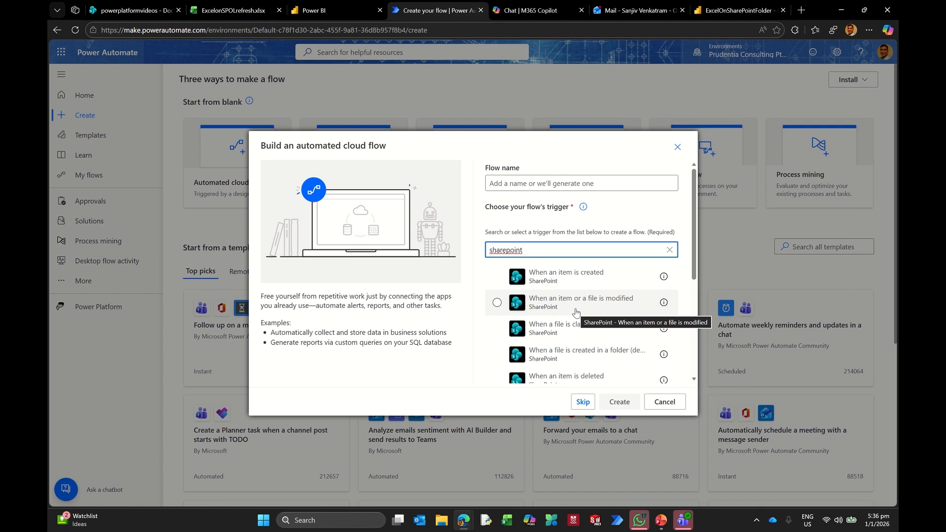
left_click(678, 147)
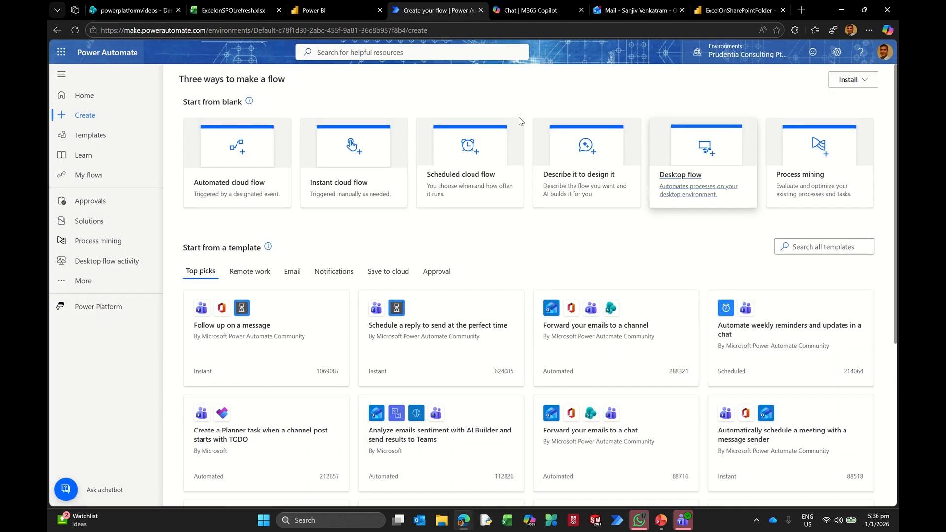
Open the existing FlowExcelOnSharepointUpdate flow for editing and show its file-modified trigger's settings including the advanced options
left_click(96, 177)
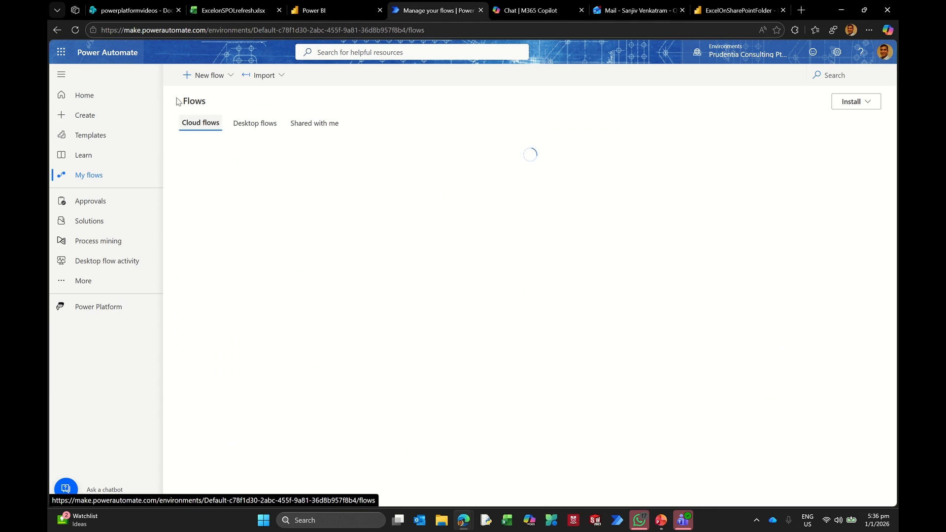
left_click(73, 32)
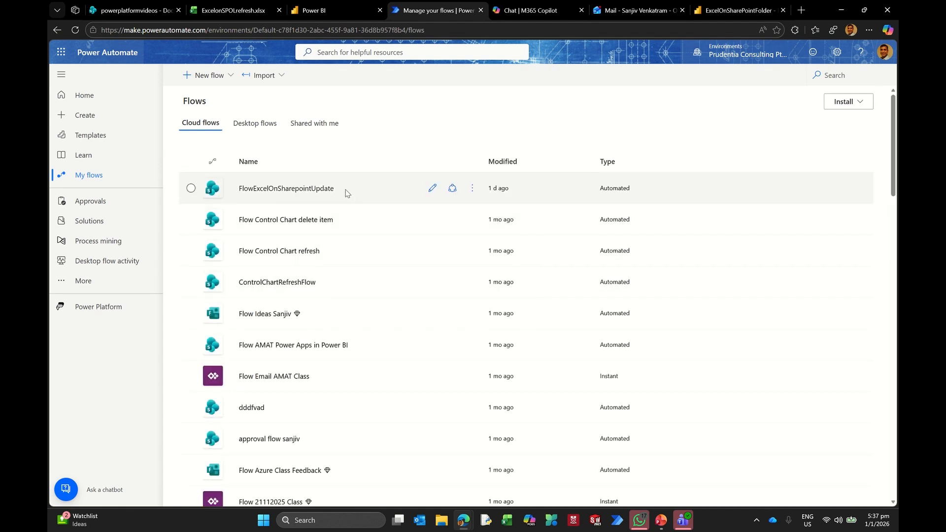
left_click(433, 189)
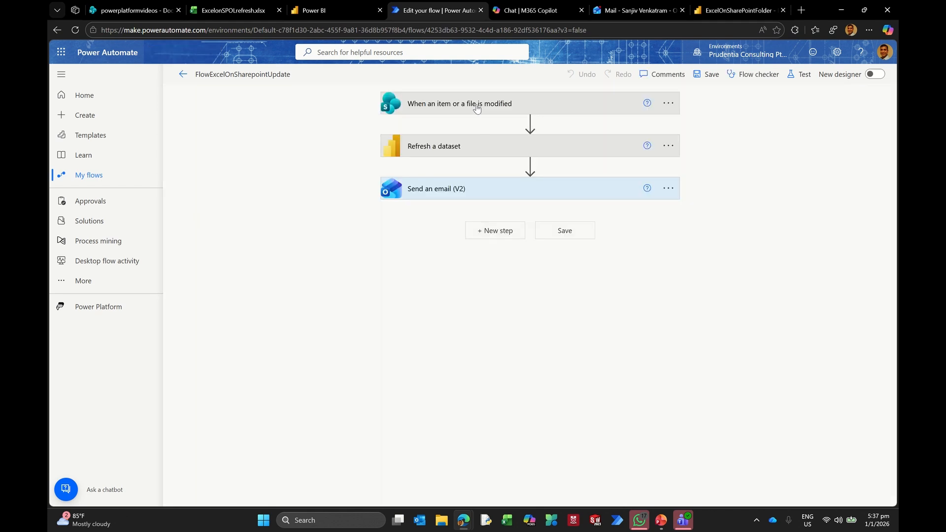
left_click(477, 108)
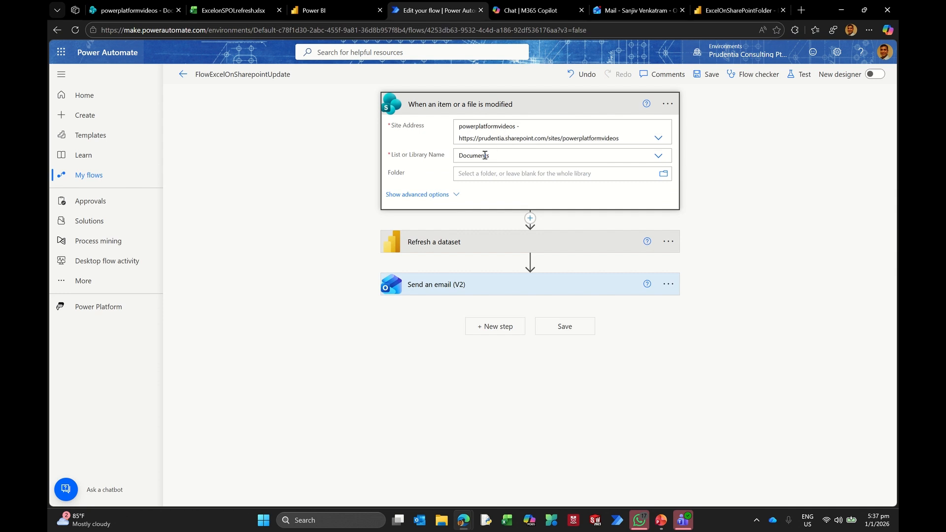
left_click(434, 194)
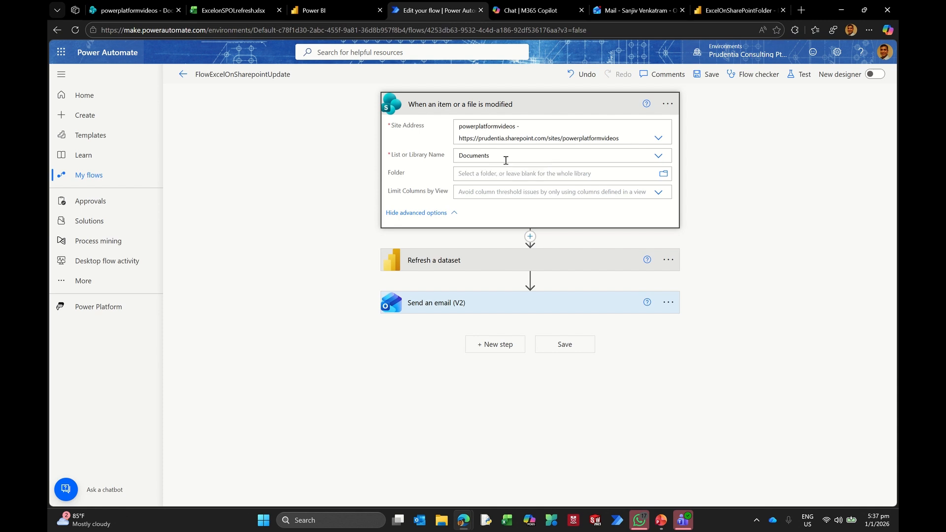
Expand the flow's Refresh a dataset and Send an email (V2) actions to show their workspace, dataset, recipient, subject and body settings
left_click(454, 265)
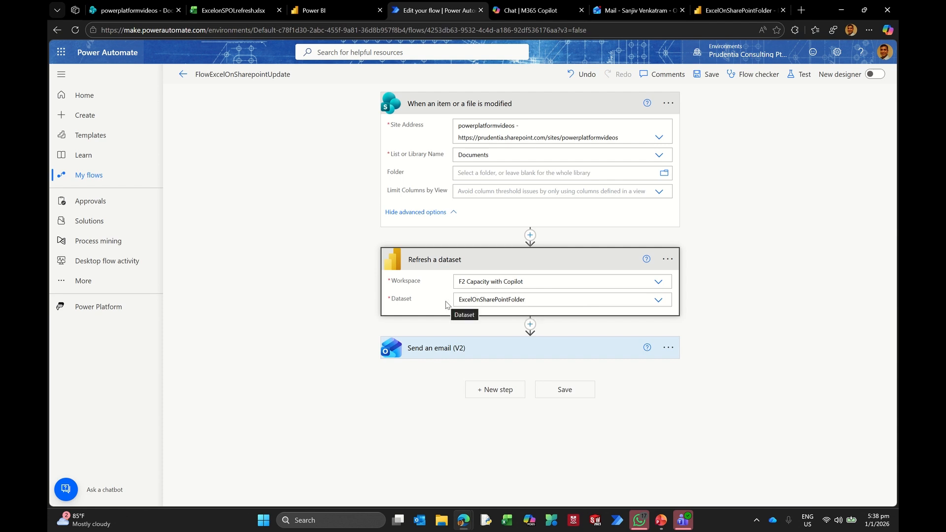
left_click(440, 349)
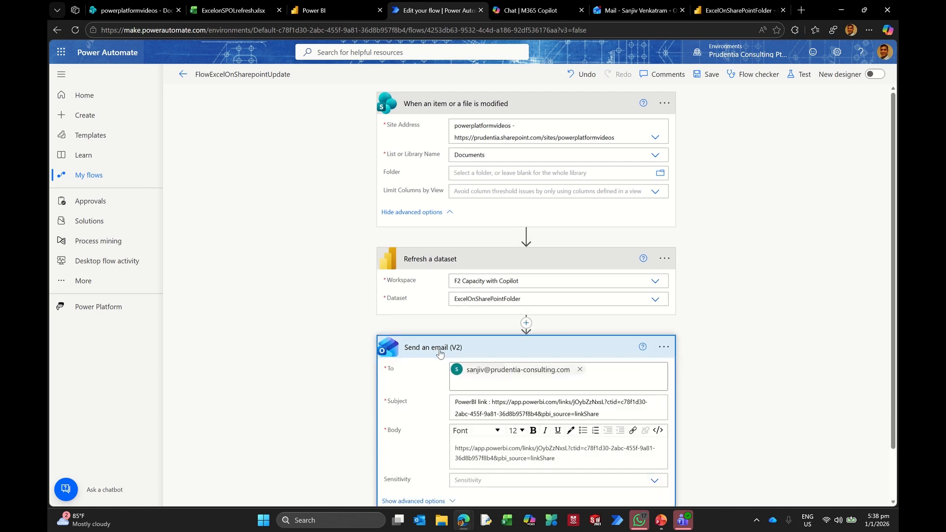
scroll(440, 353, "down", 1)
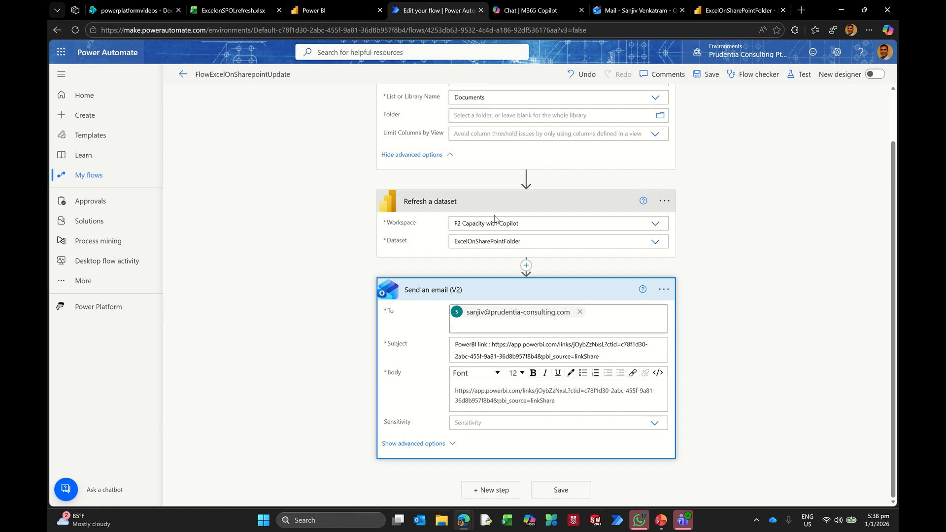
Leave the flow editor without saving and open the most recent run from the flow's 28-day run history
left_click(183, 74)
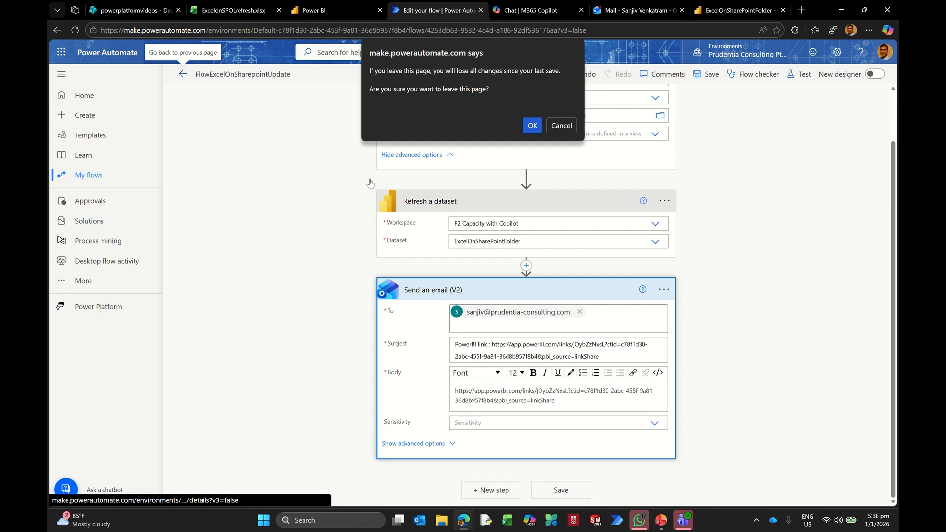
left_click(530, 124)
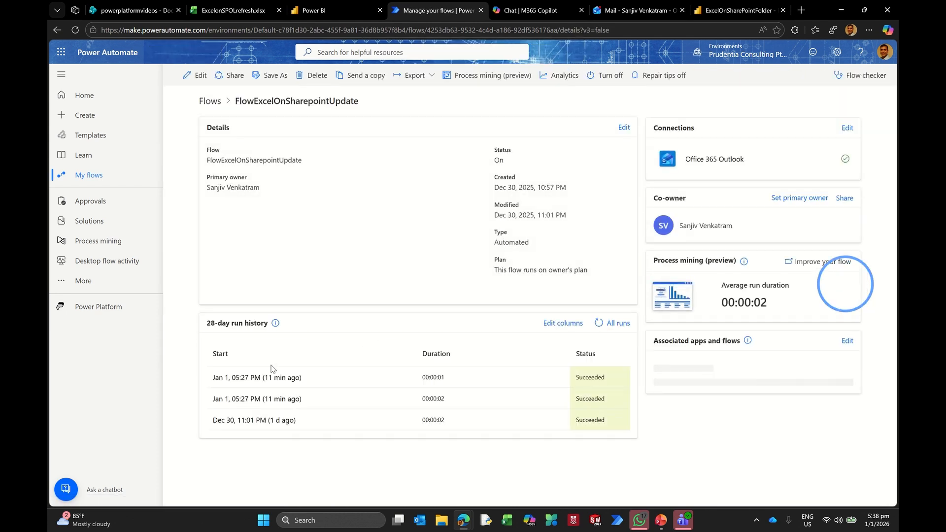
left_click(261, 381)
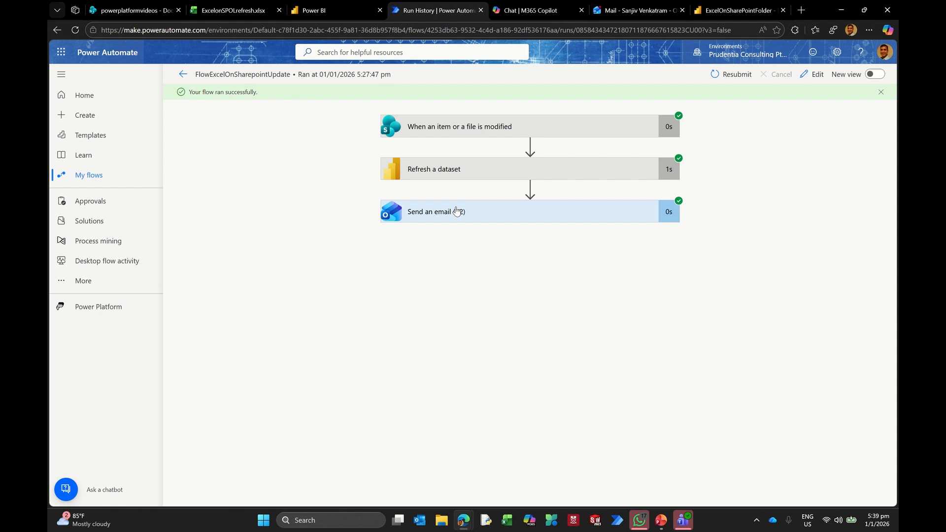
Switch to the ExcelonSPOLrefresh workbook in Excel to view its Country and Sales table
left_click(245, 9)
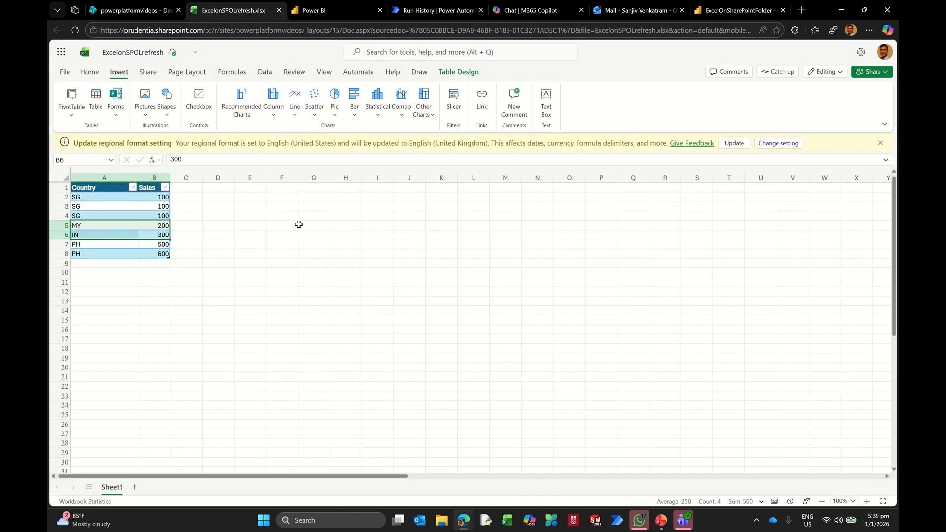